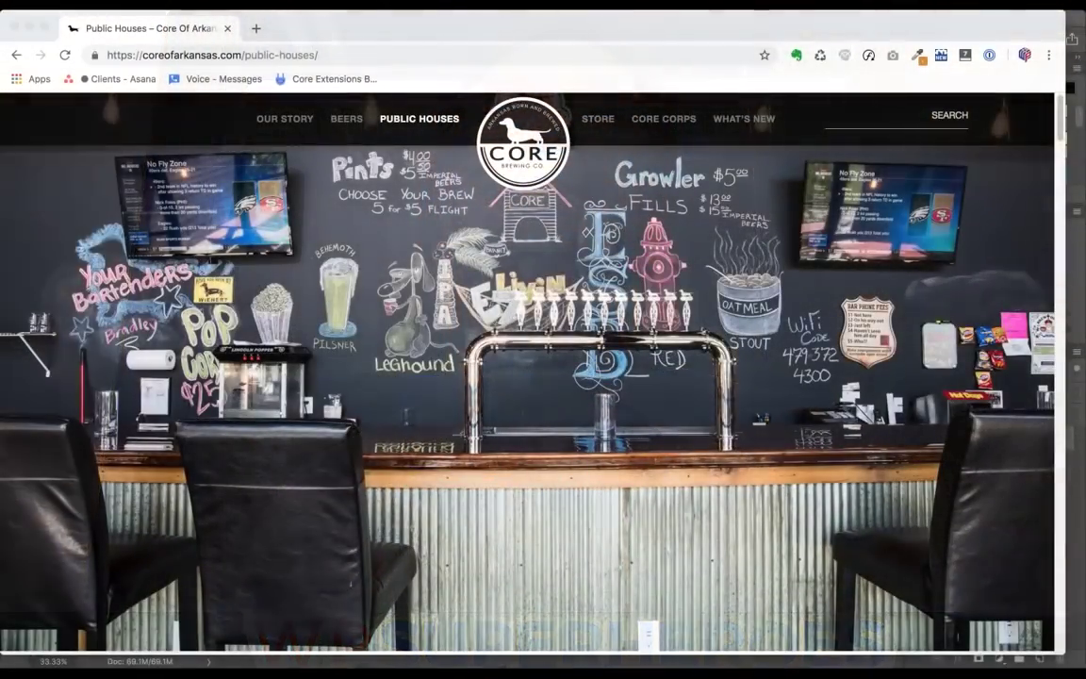
- Bring Chrome forward and scroll down to the pool table and neon CORE sign photos
key("super+Tab")
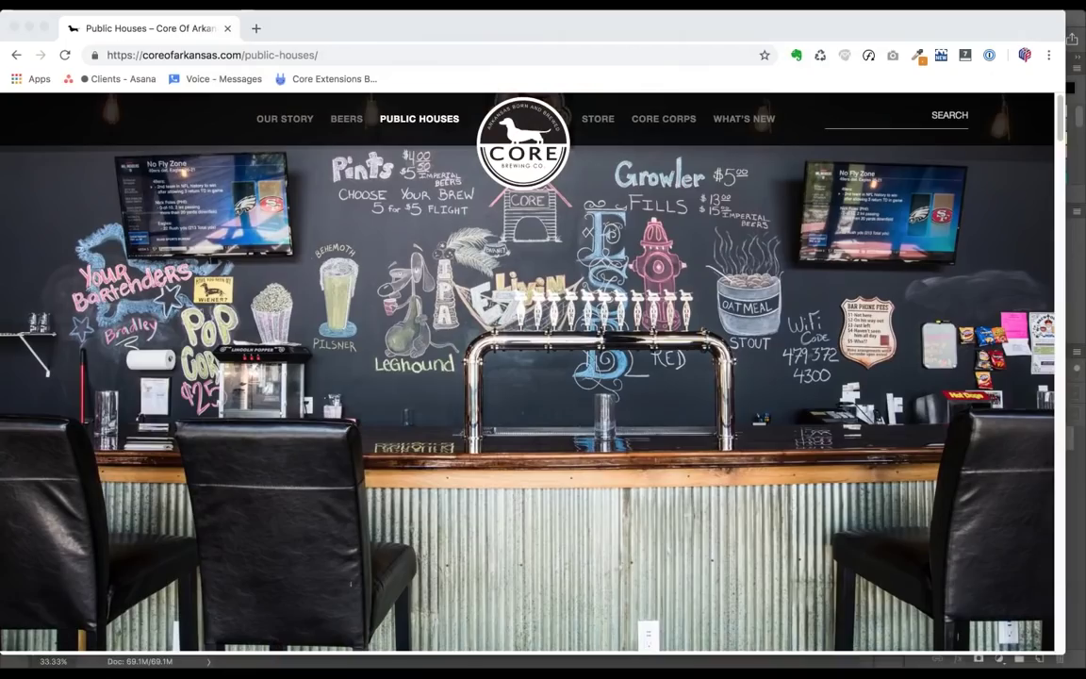
scroll(477, 378, "down", 5)
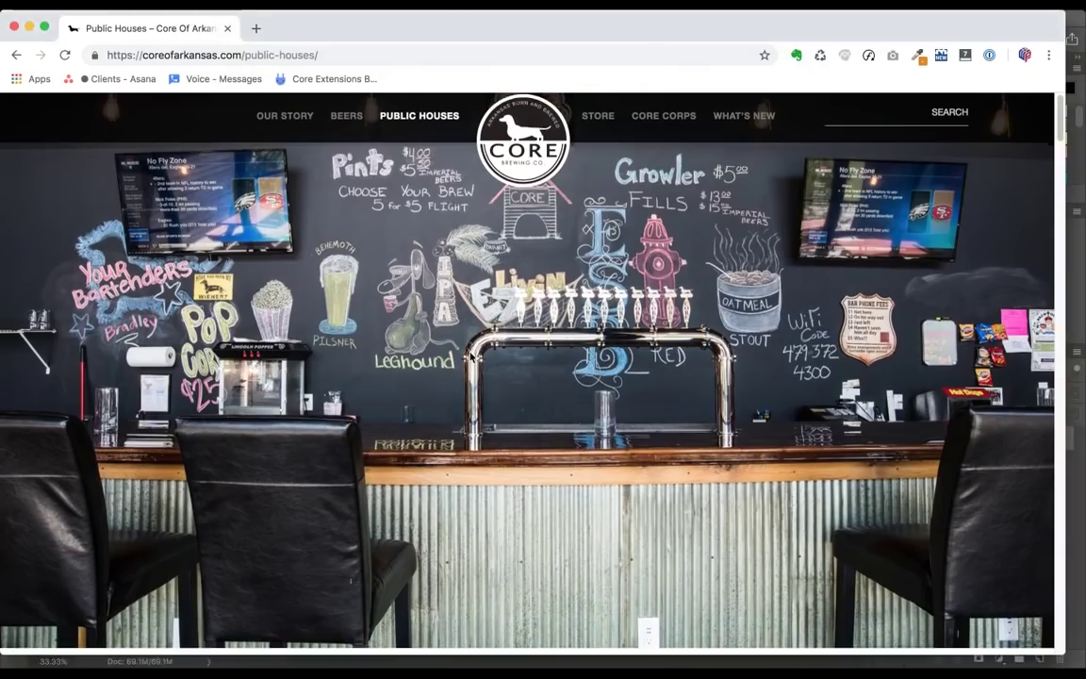
scroll(477, 378, "down", 15)
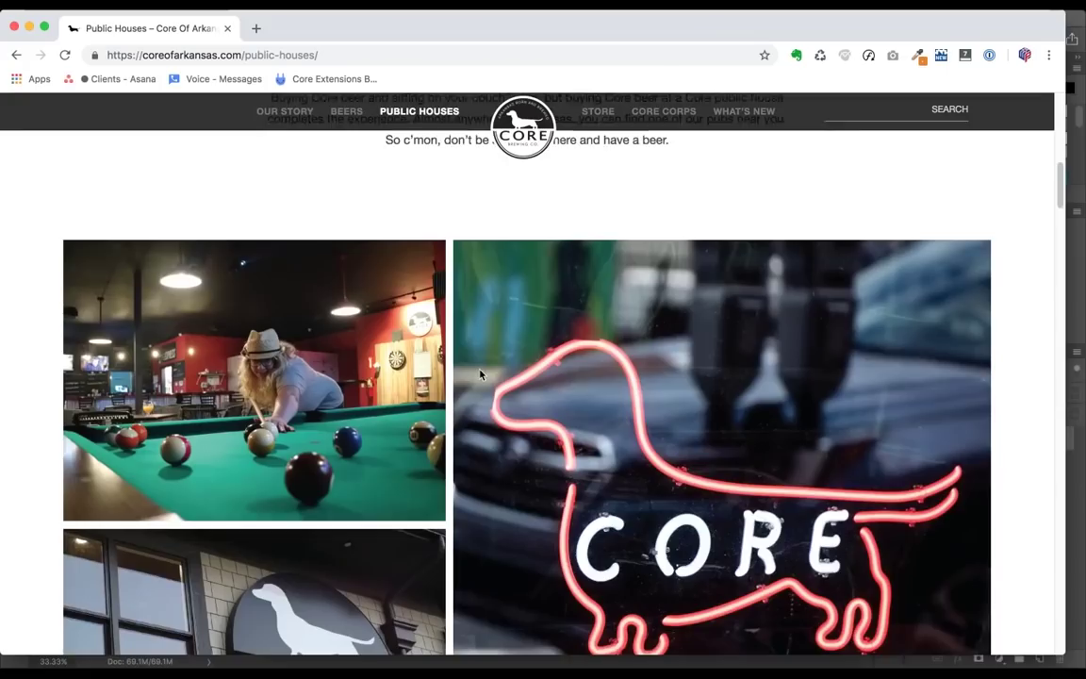
scroll(479, 374, "down", 3)
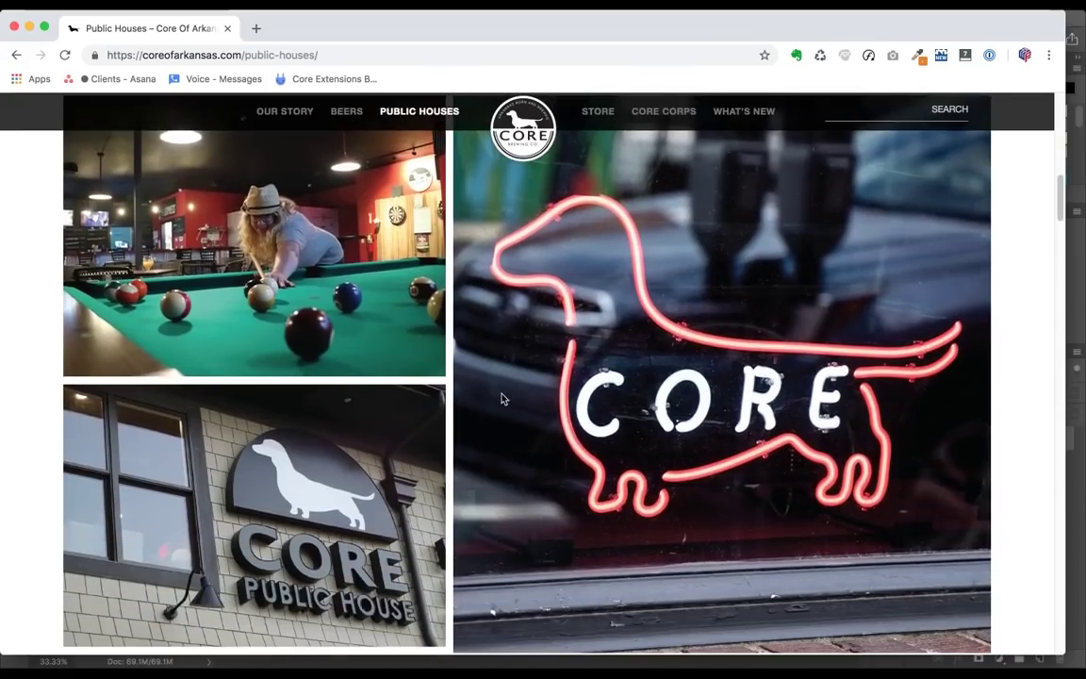
- Preview the pub images in the DevTools Network panel, spotting the 5.8 MB Barney-in-Pub-01.png
key("super+alt+i")
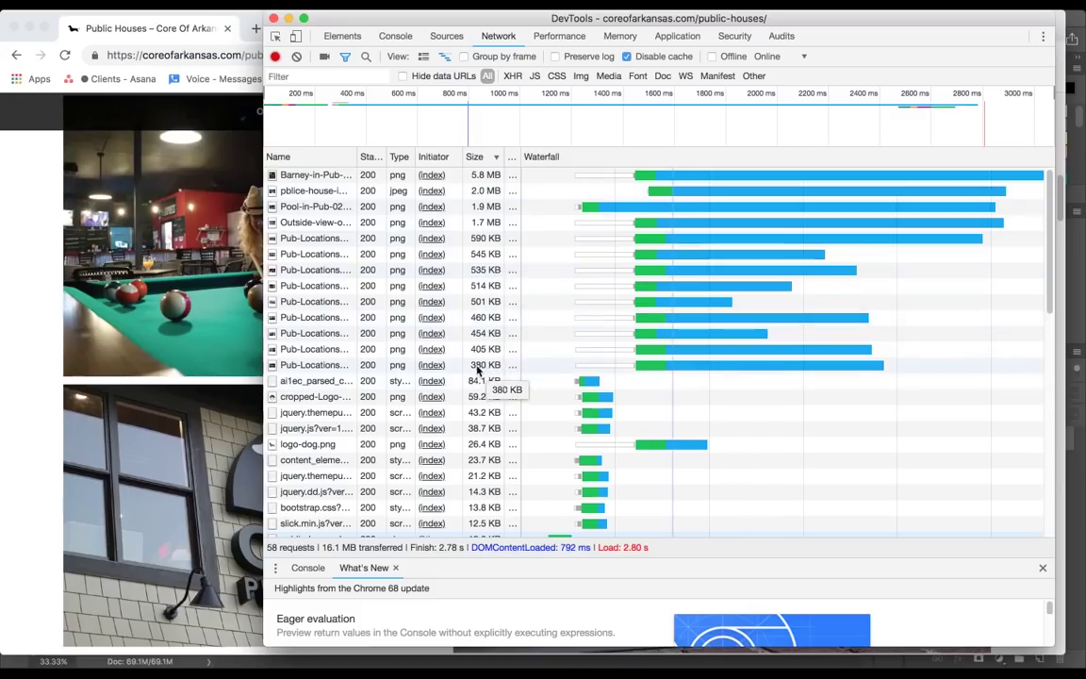
left_click(332, 365)
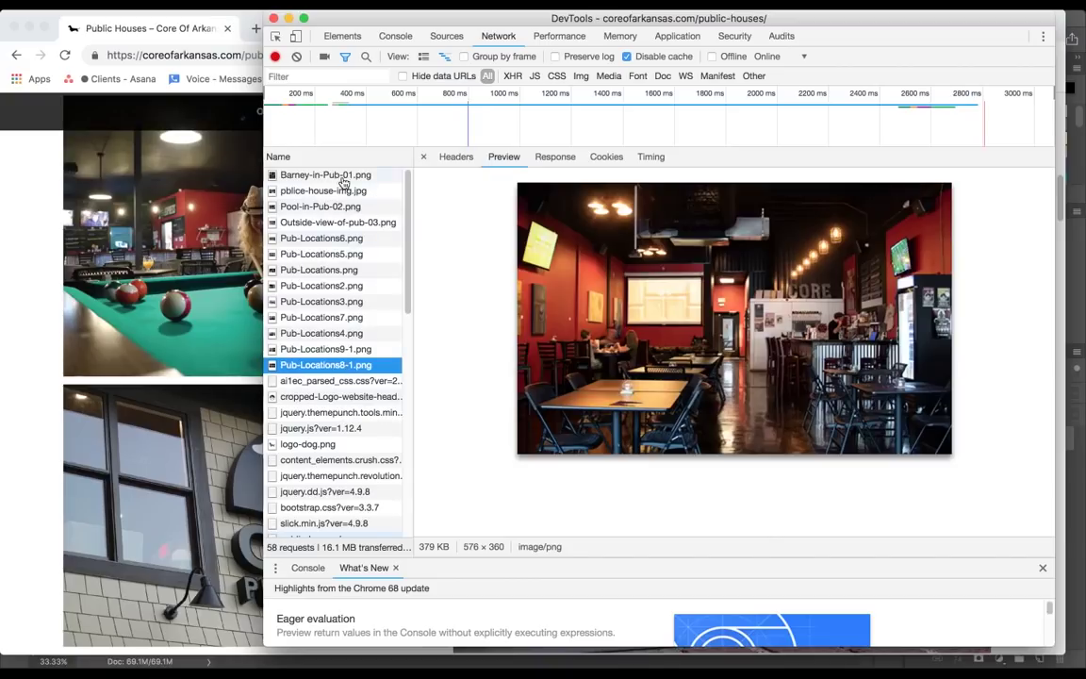
left_click_drag(344, 182, 368, 351)
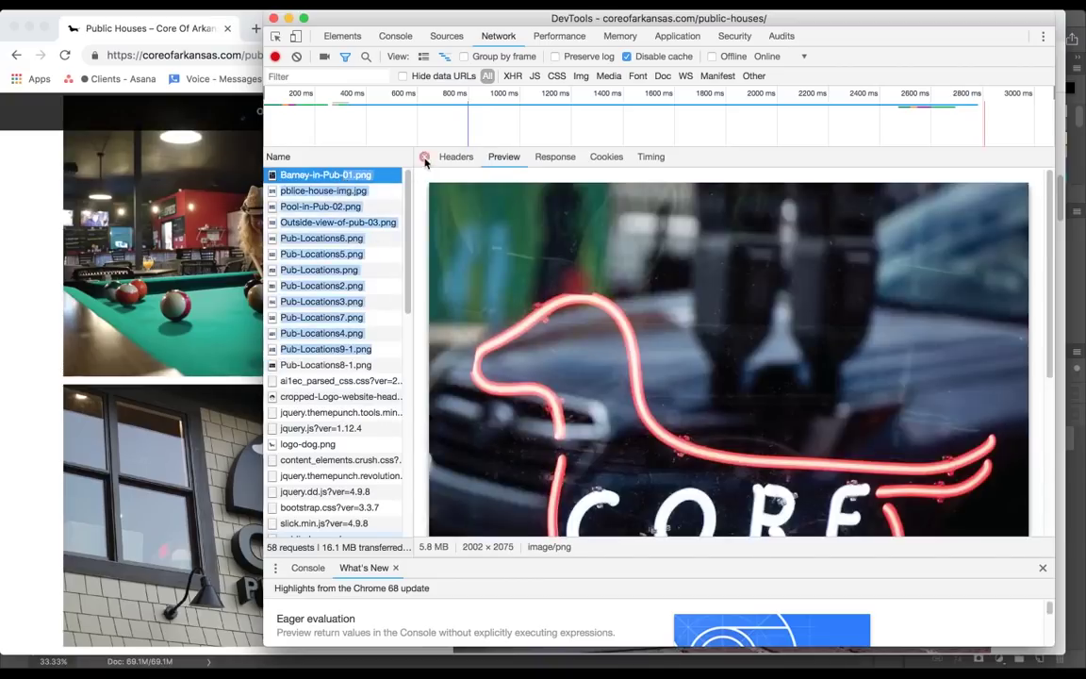
left_click(424, 158)
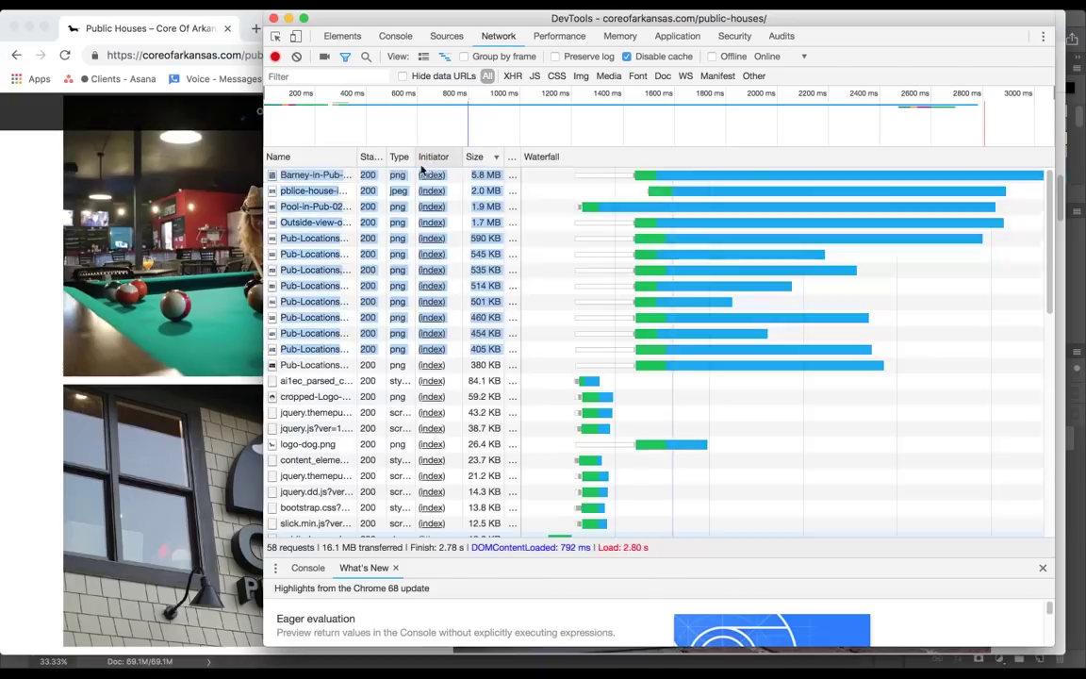
left_click(31, 182)
- Check the 13.9 MB 300.jpg in the Brewery 2018 folder, then return to it in Photoshop
key("super+Tab")
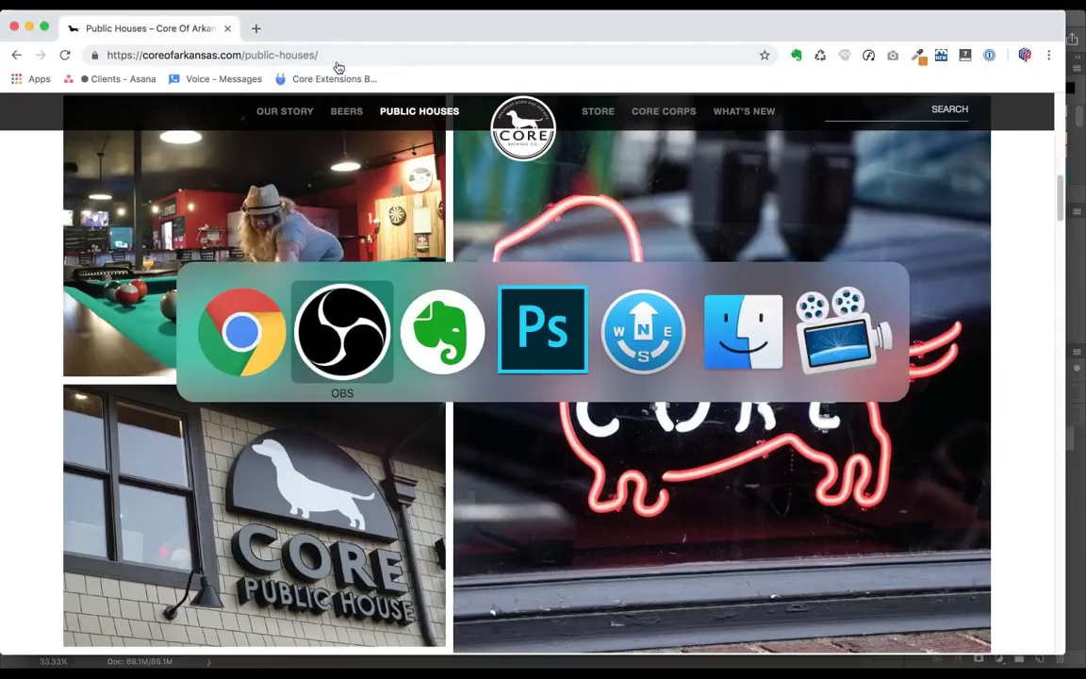
key("super+Tab")
key("super+Tab")
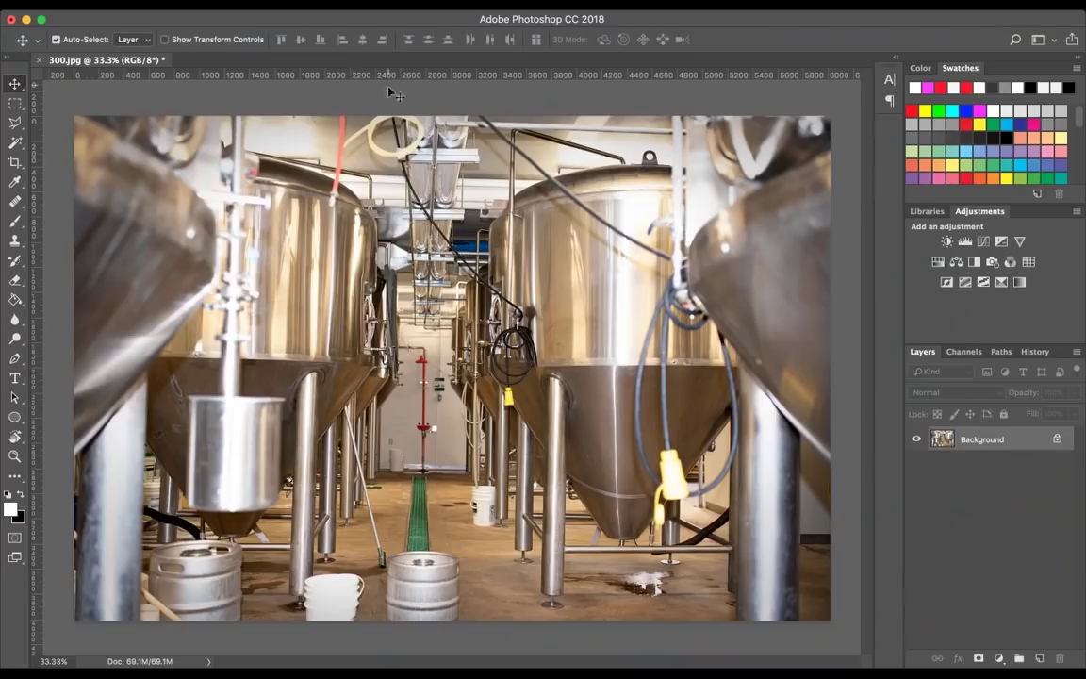
key("super+Tab")
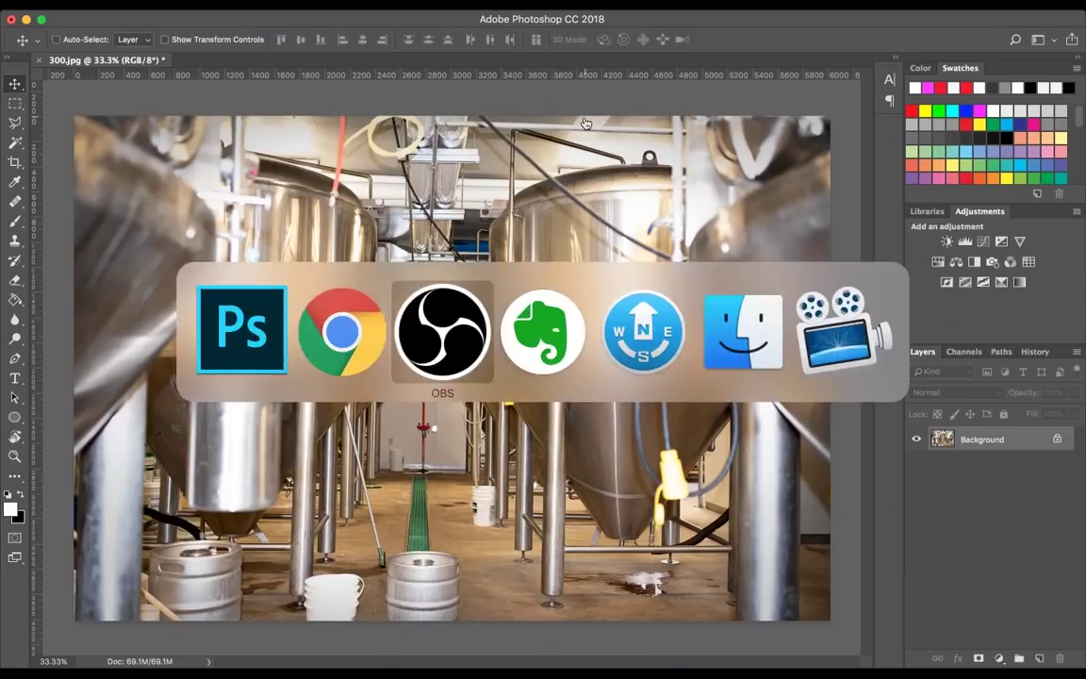
key("super+Tab")
key("super+Tab")
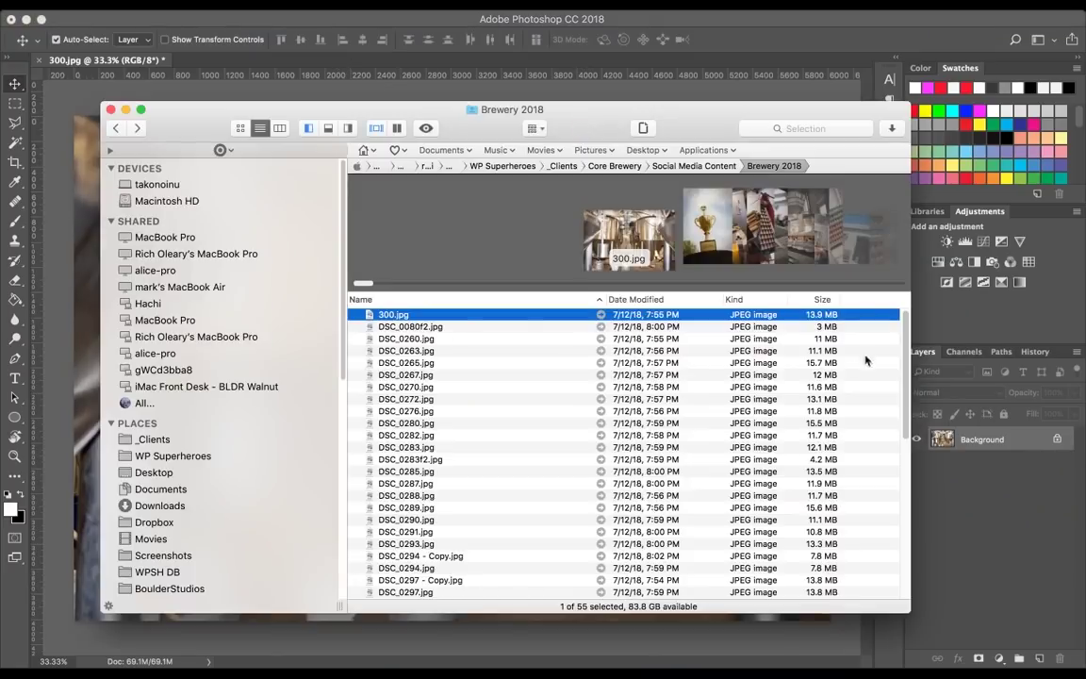
left_click(685, 94)
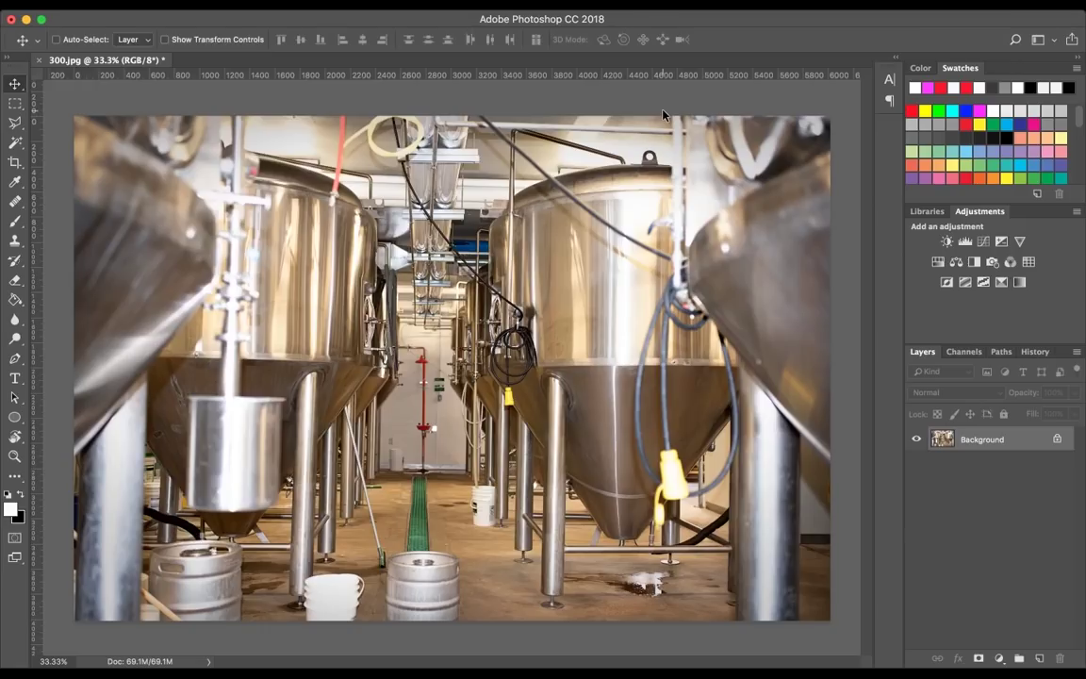
- Open Save for Web and look over the JPEG format and quality preset options
key("super+alt+shift+s")
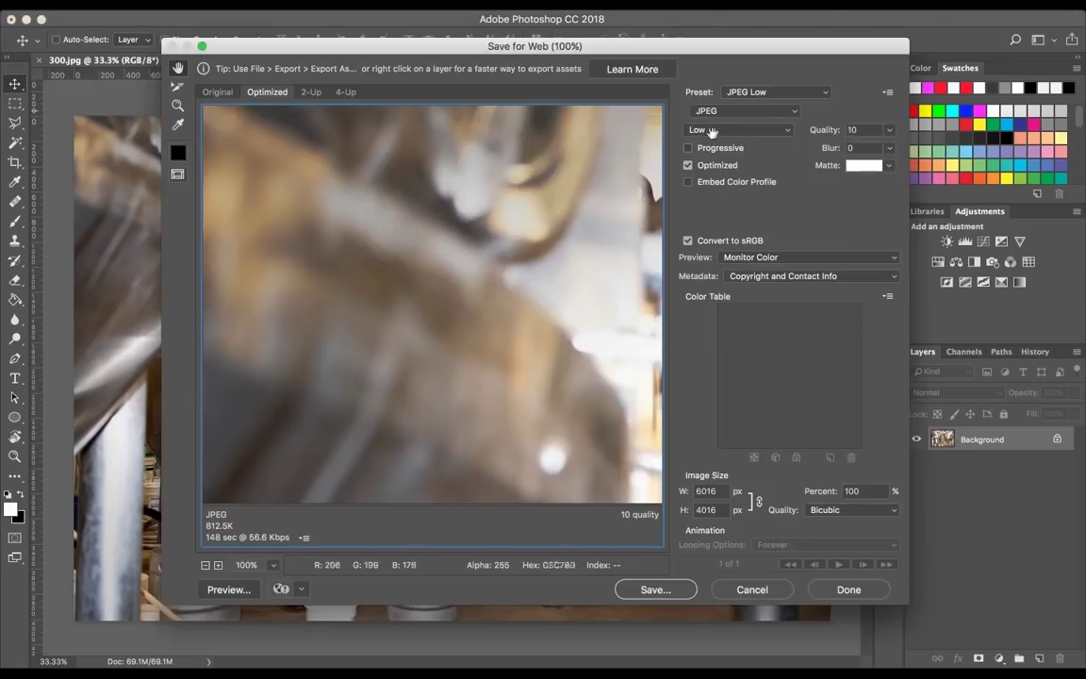
left_click(762, 113)
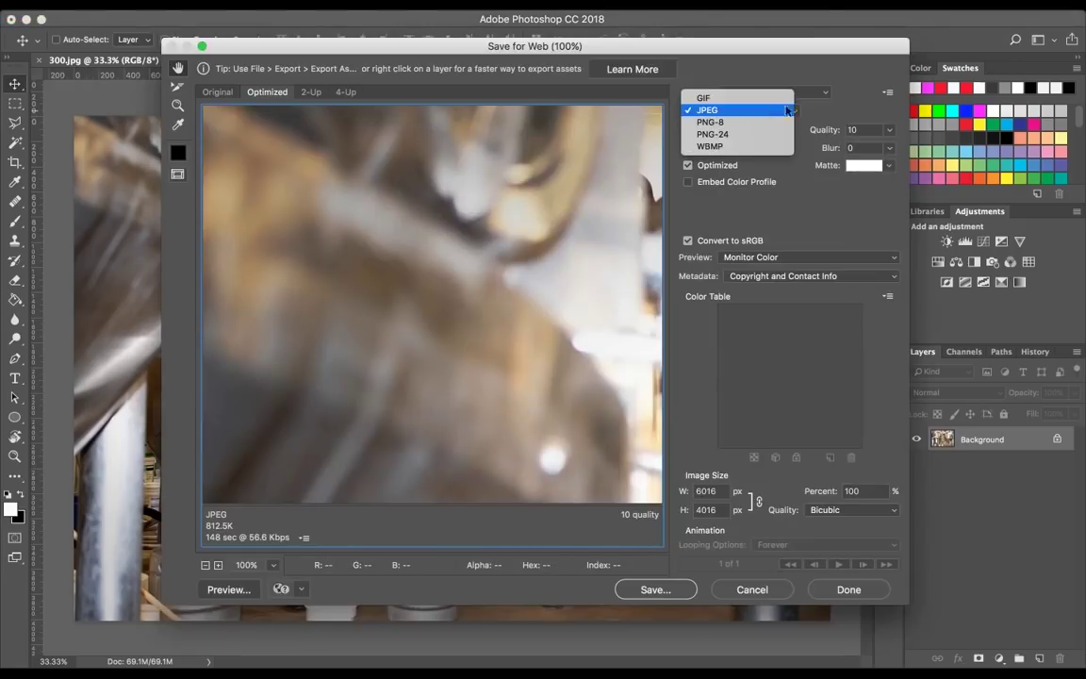
left_click(768, 112)
left_click(745, 132)
left_click(746, 133)
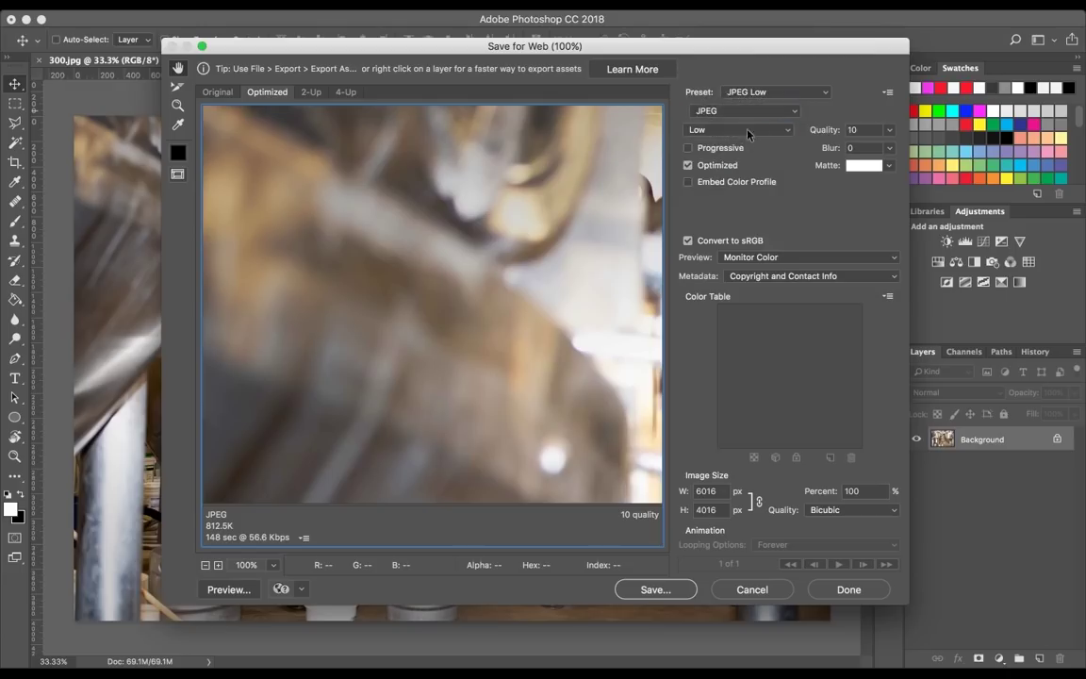
left_click(744, 133)
key("Escape")
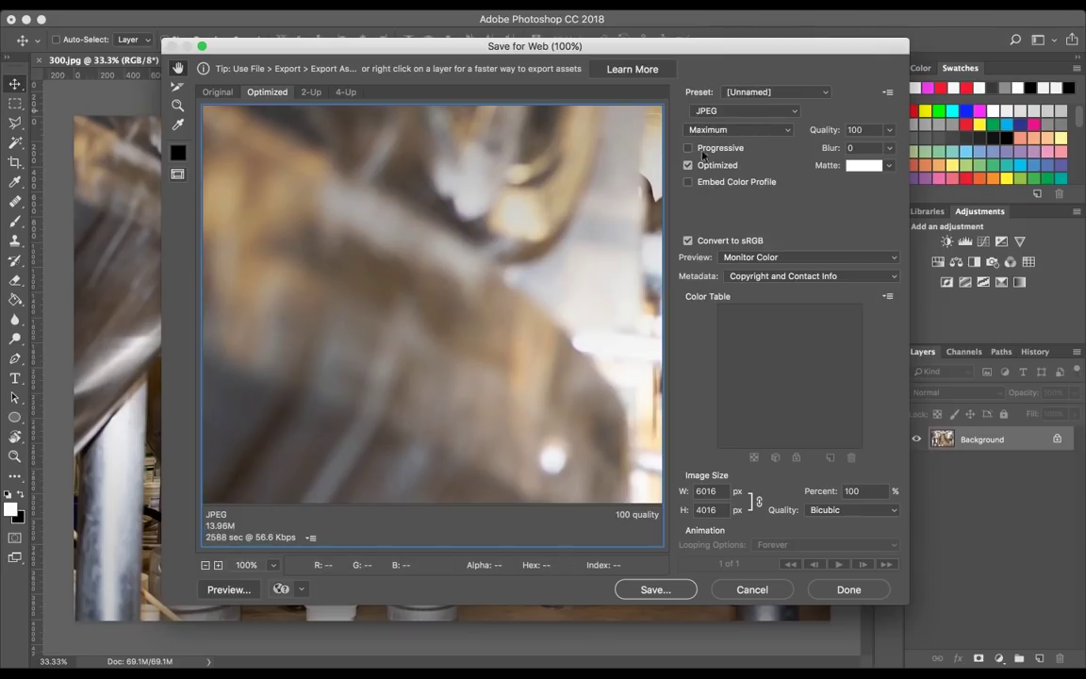
- Keep JPEG, choose the Low preset and set the width to 2000 px, about 145.1K
left_click(742, 112)
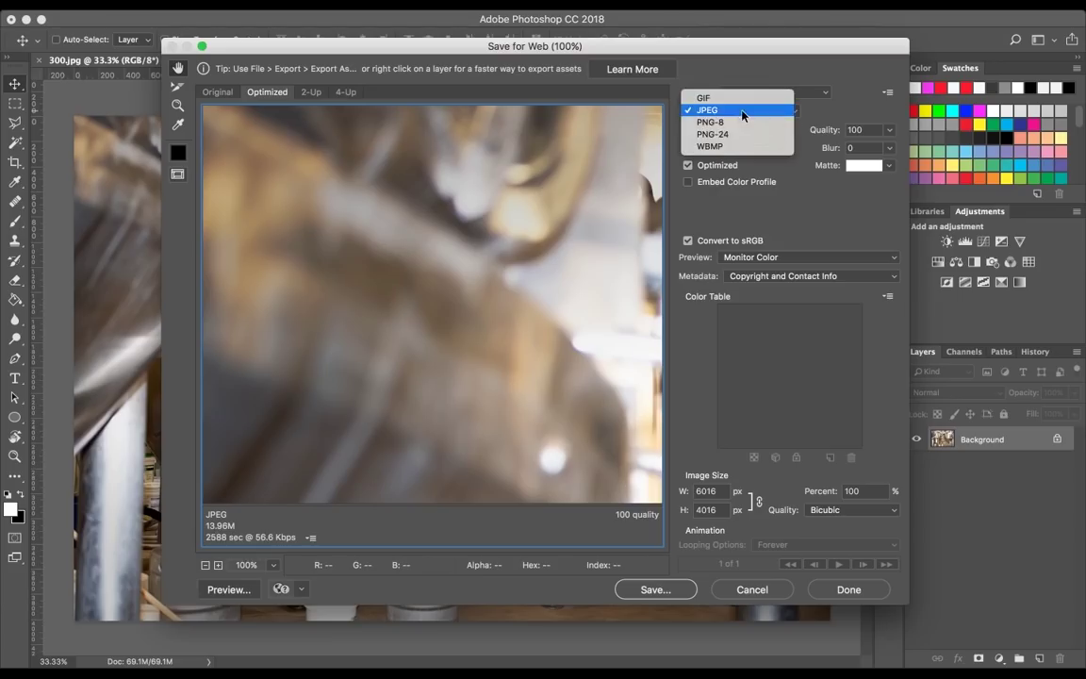
left_click(737, 110)
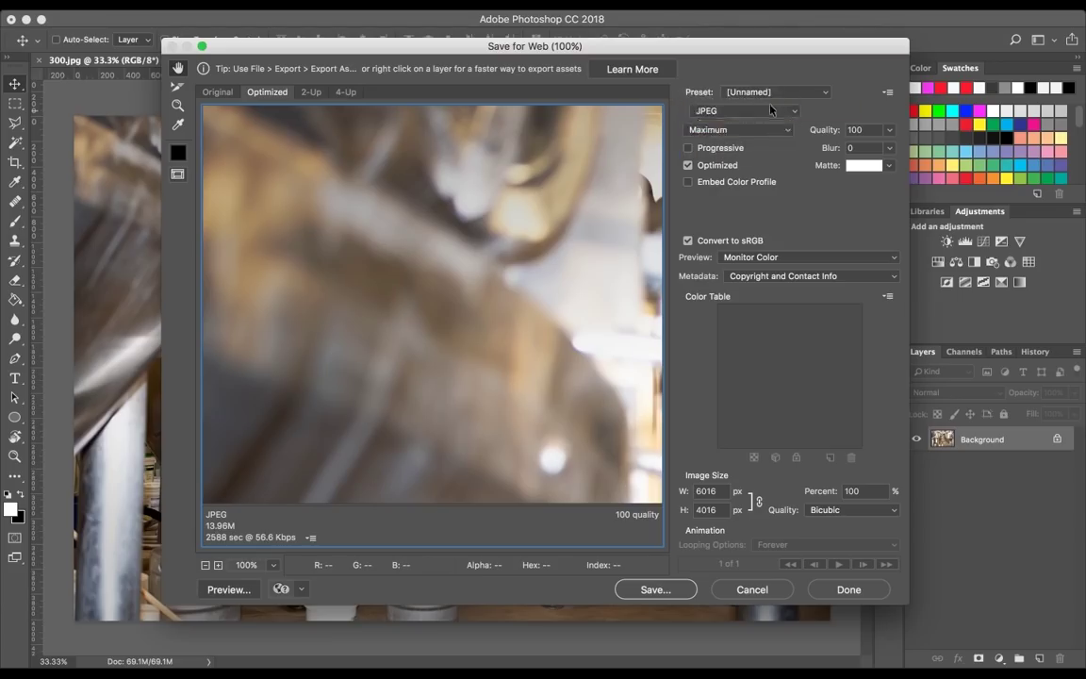
left_click(737, 110)
left_click(737, 111)
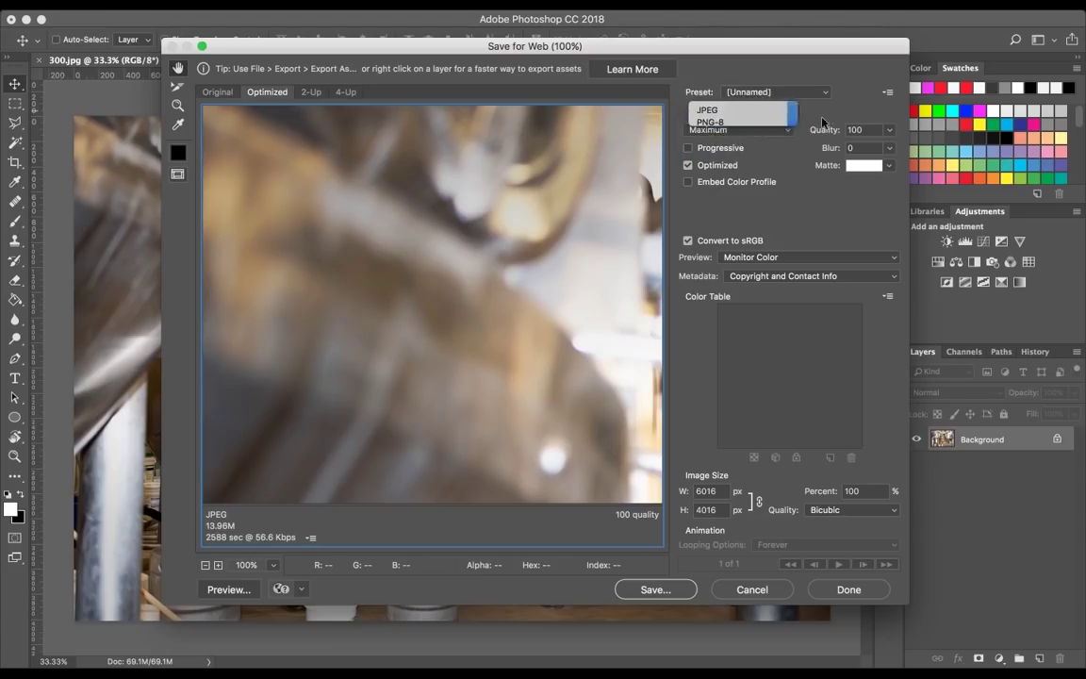
left_click(735, 129)
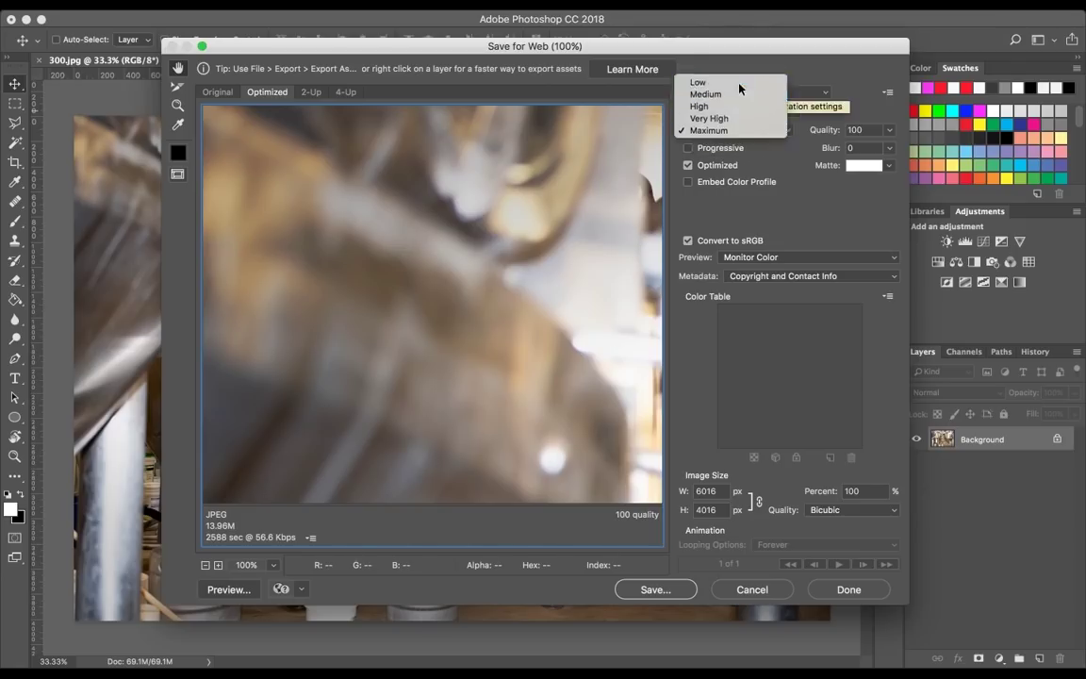
left_click(735, 81)
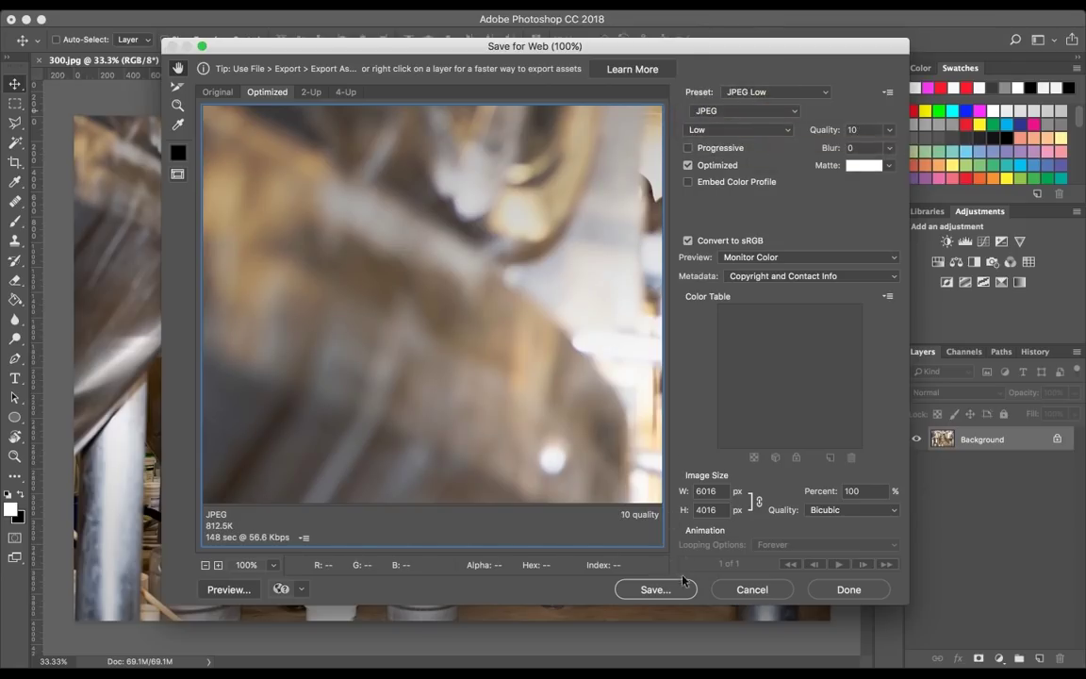
left_click(707, 491)
type("2000")
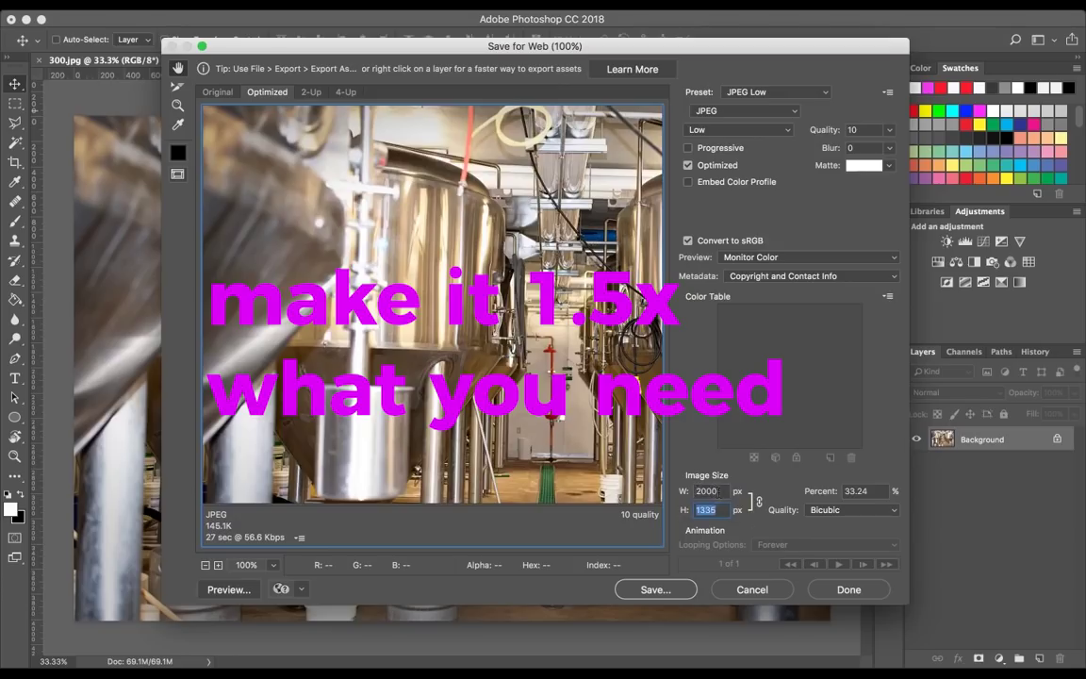
- Save the optimized JPEG as 300-web.jpg and bring up Path Finder
left_click(665, 594)
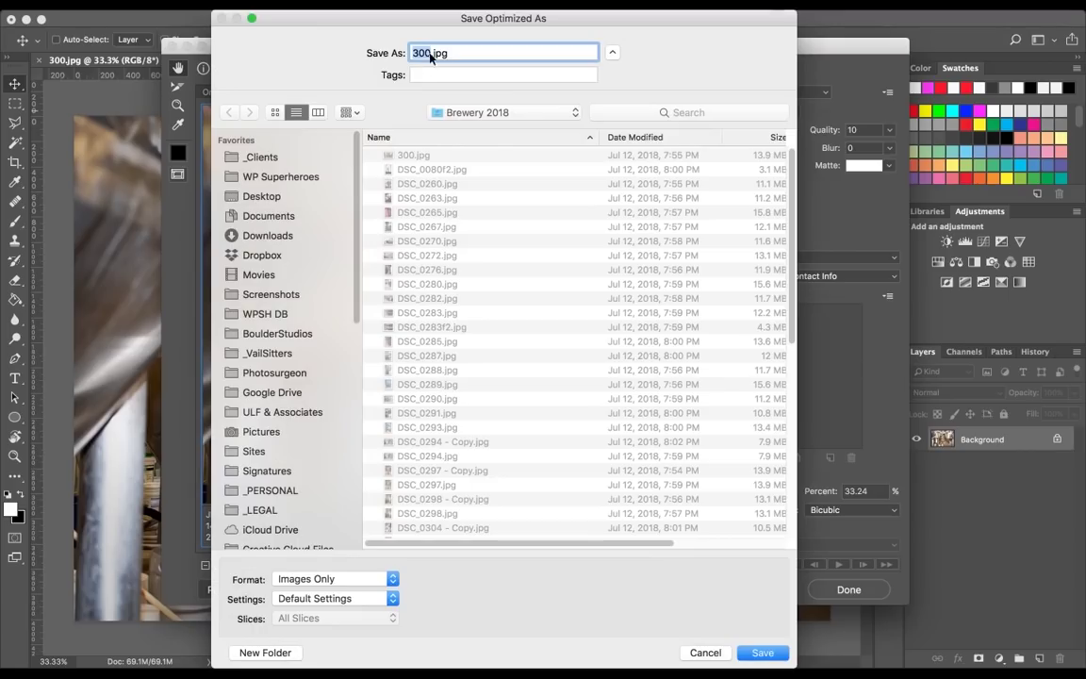
left_click(430, 54)
type("-web")
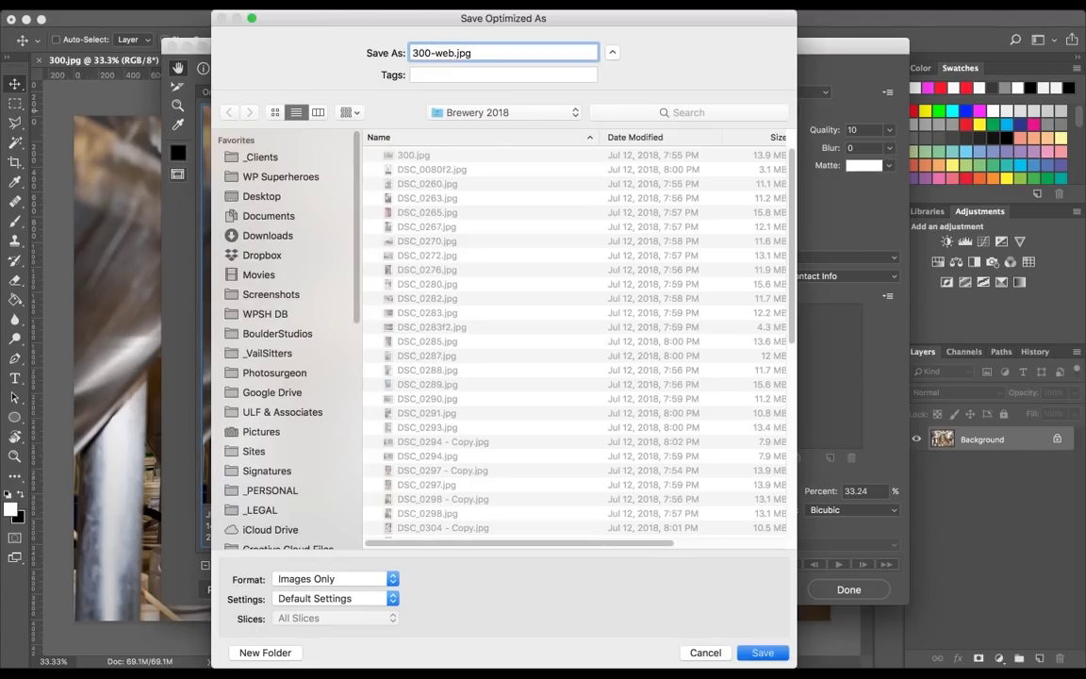
key("Return")
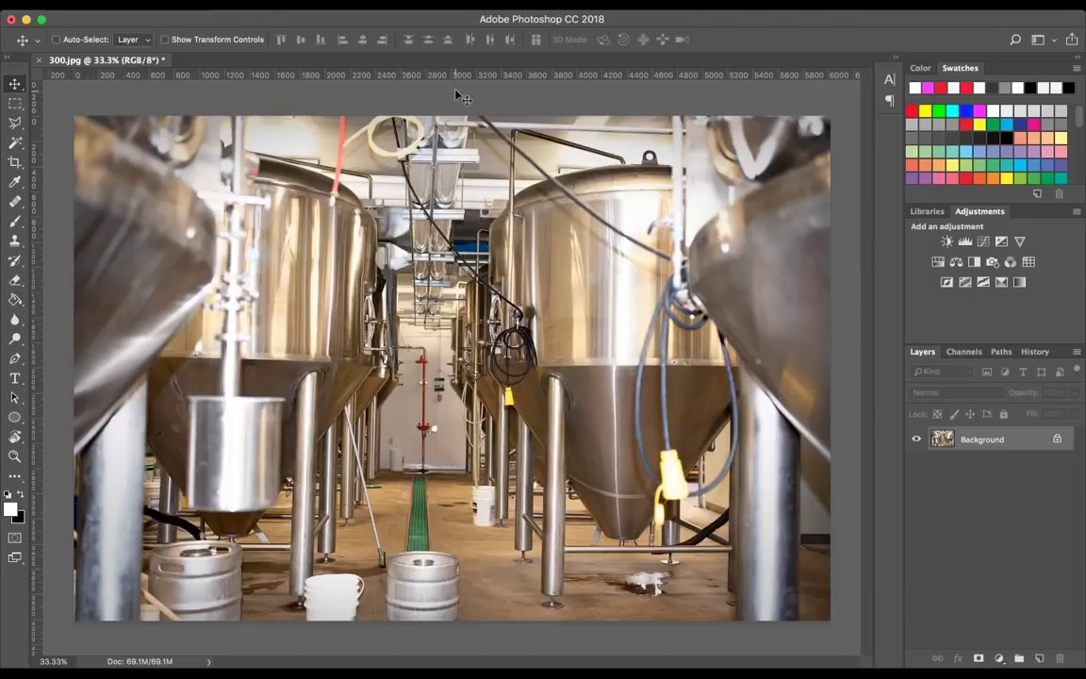
key("super+Tab")
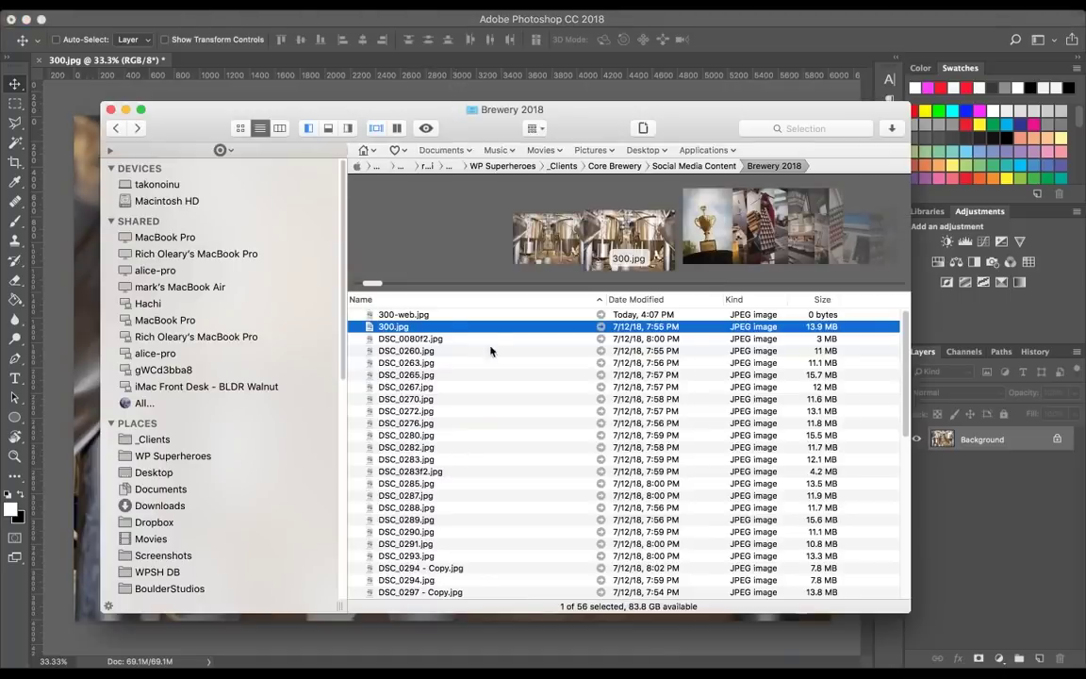
- Quick Look the exported 300-web.jpg, then select the original 300.jpg in Brewery 2018
left_click(405, 314)
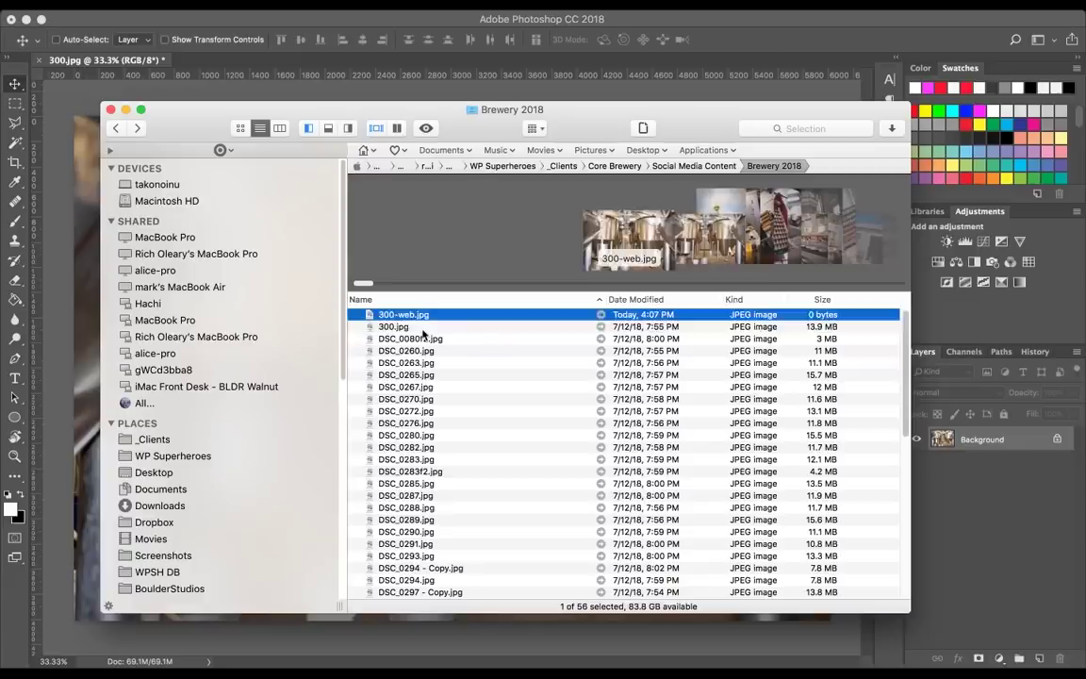
left_click(423, 328)
left_click(391, 313)
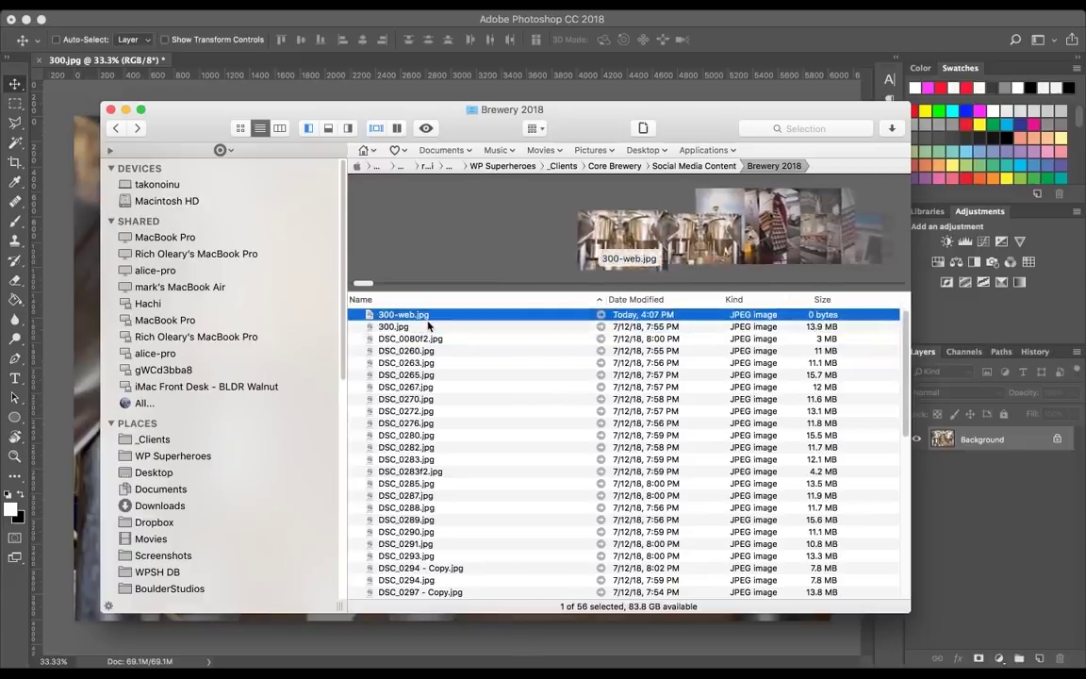
key("space")
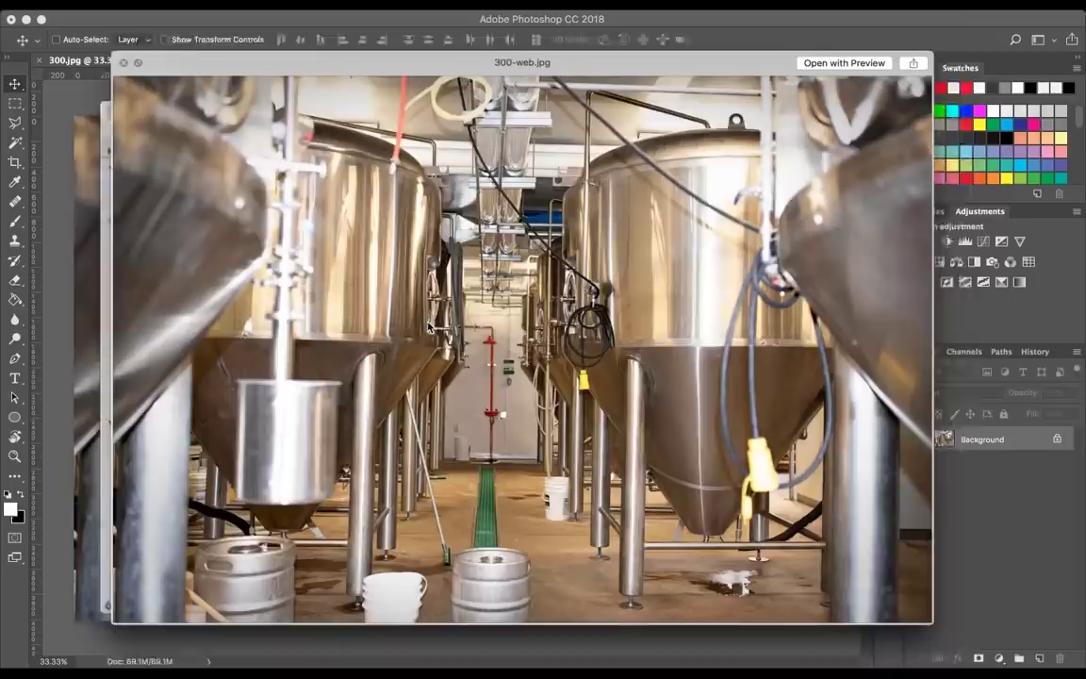
key("space")
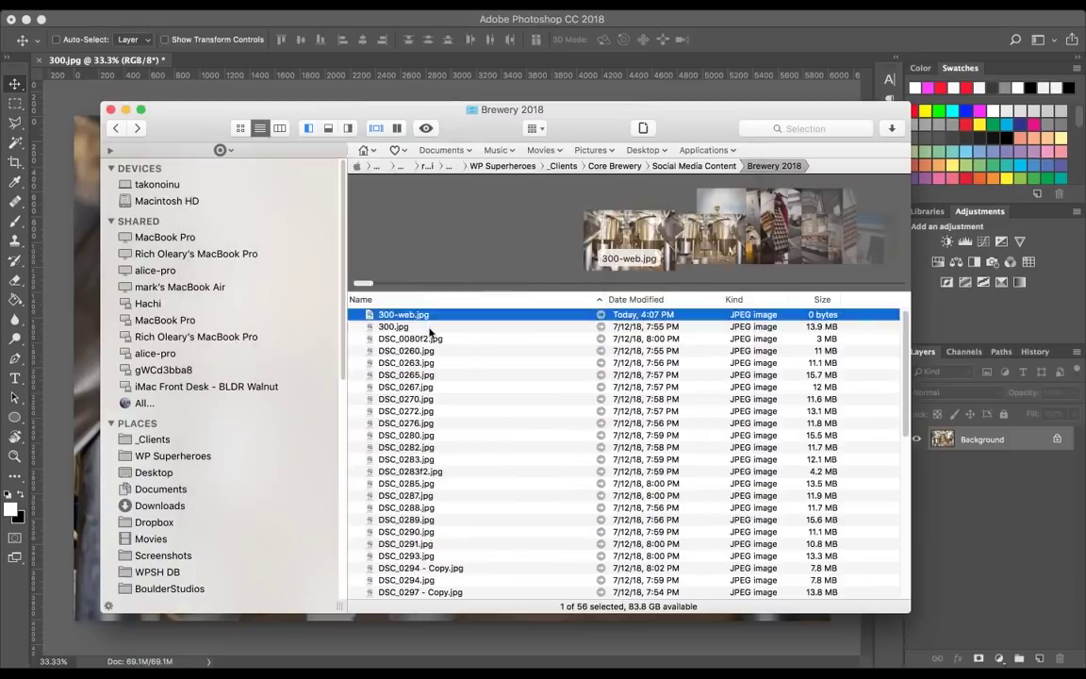
left_click(429, 327)
scroll(461, 354, "down", 10)
scroll(457, 368, "up", 10)
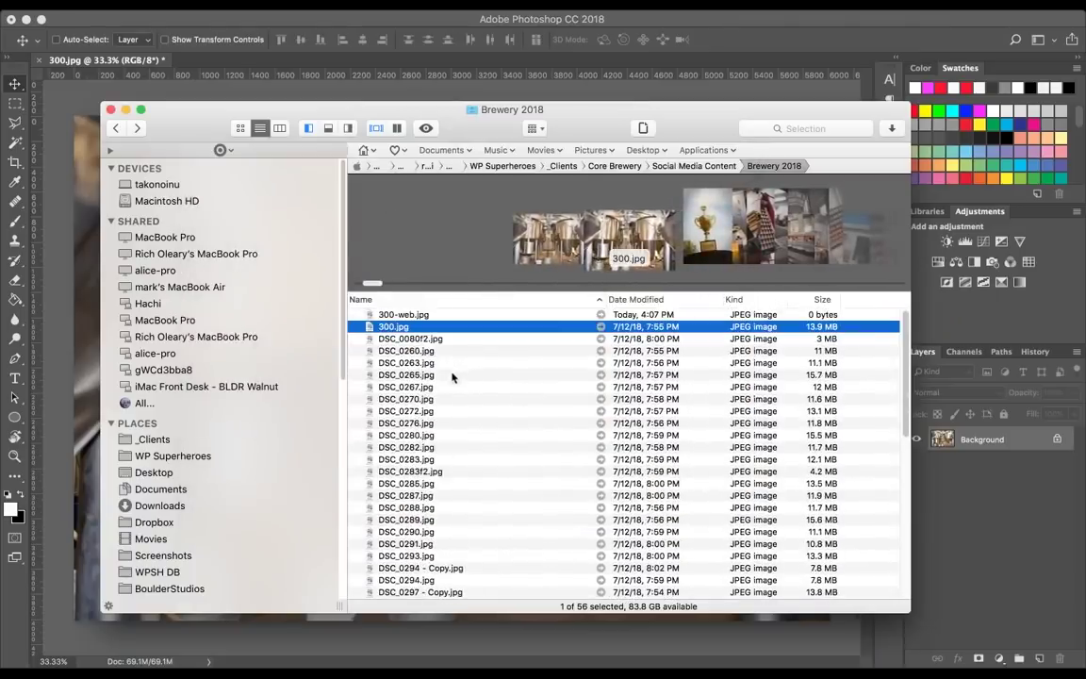
left_click(713, 166)
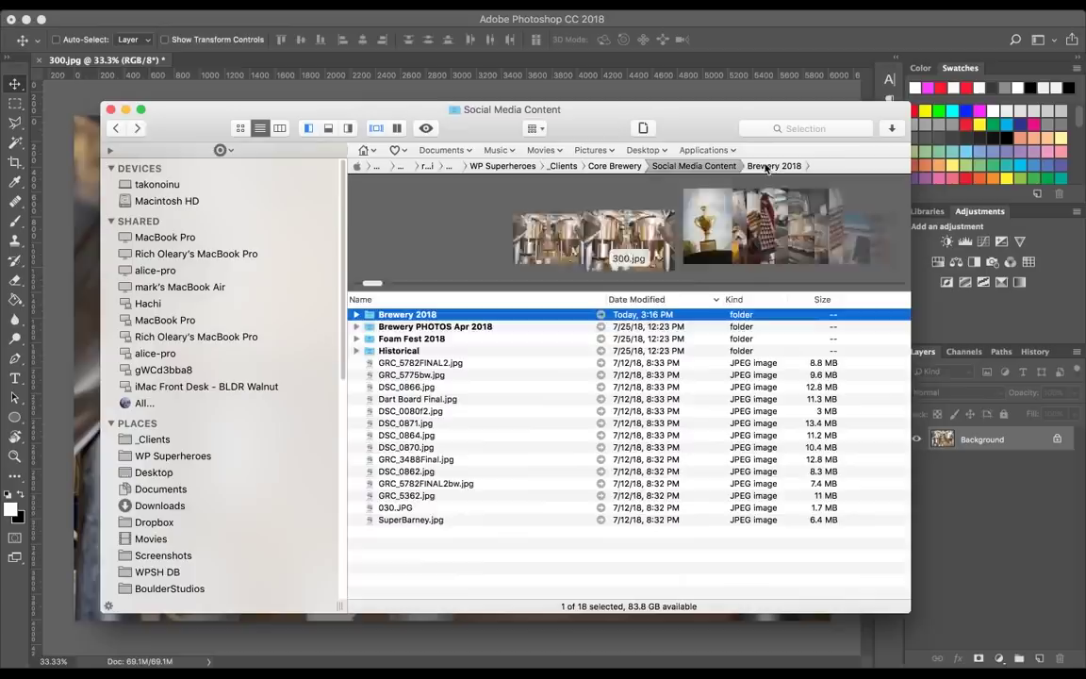
left_click(774, 166)
- Compare 300-web.jpg and 300.jpg in Quick Look, leaving 300-web.jpg selected
left_click(390, 315)
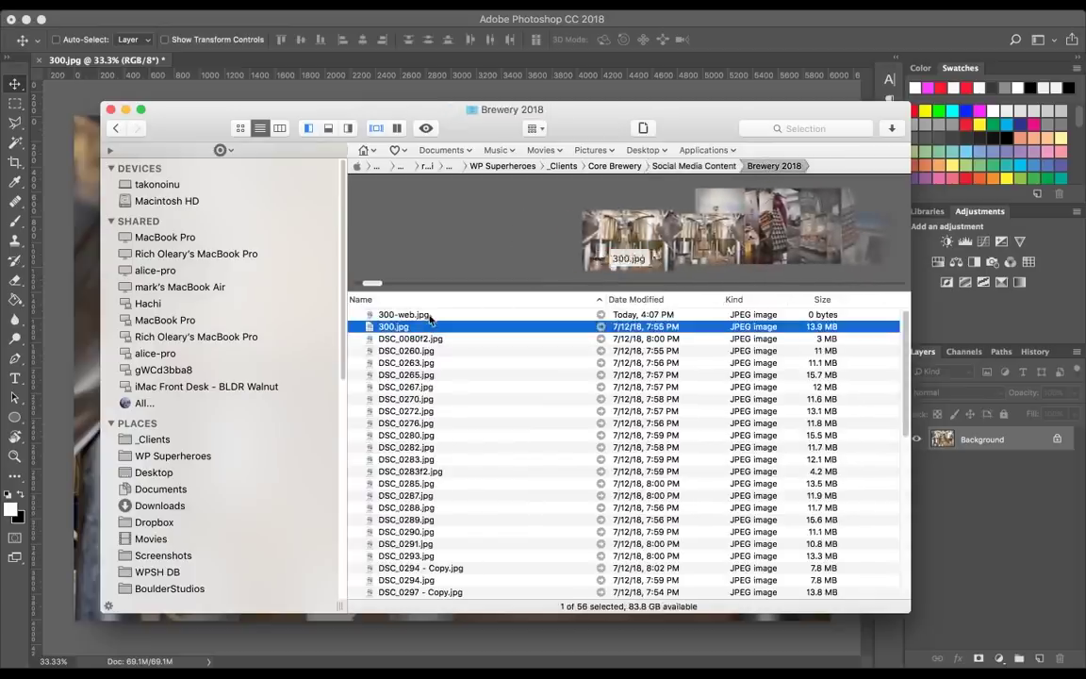
key("space")
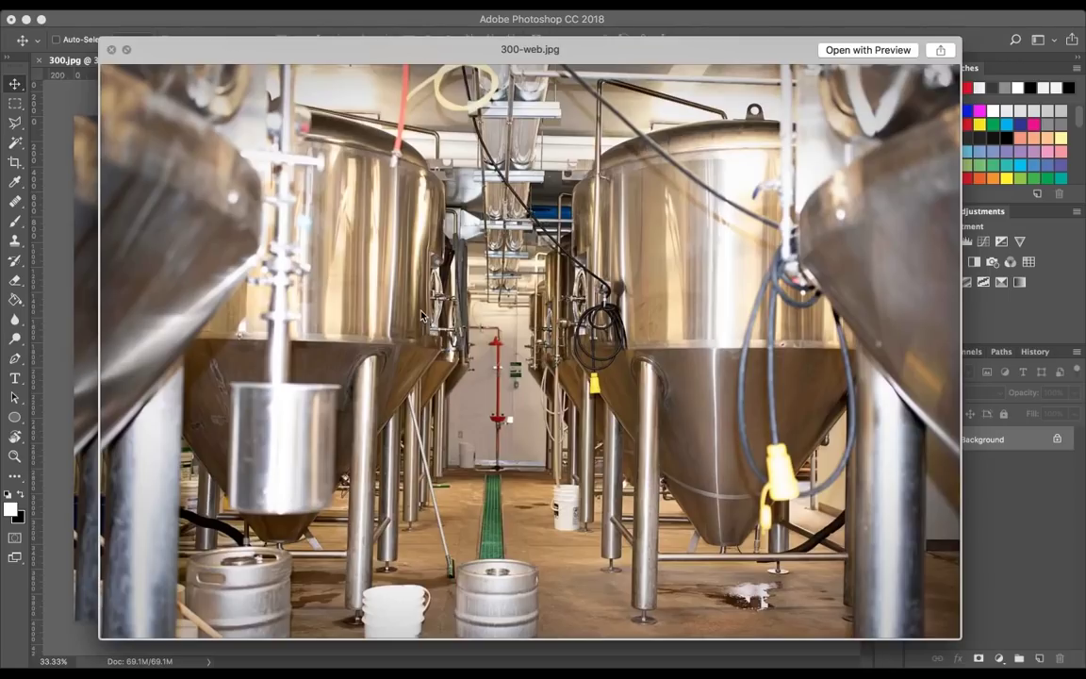
key("Down")
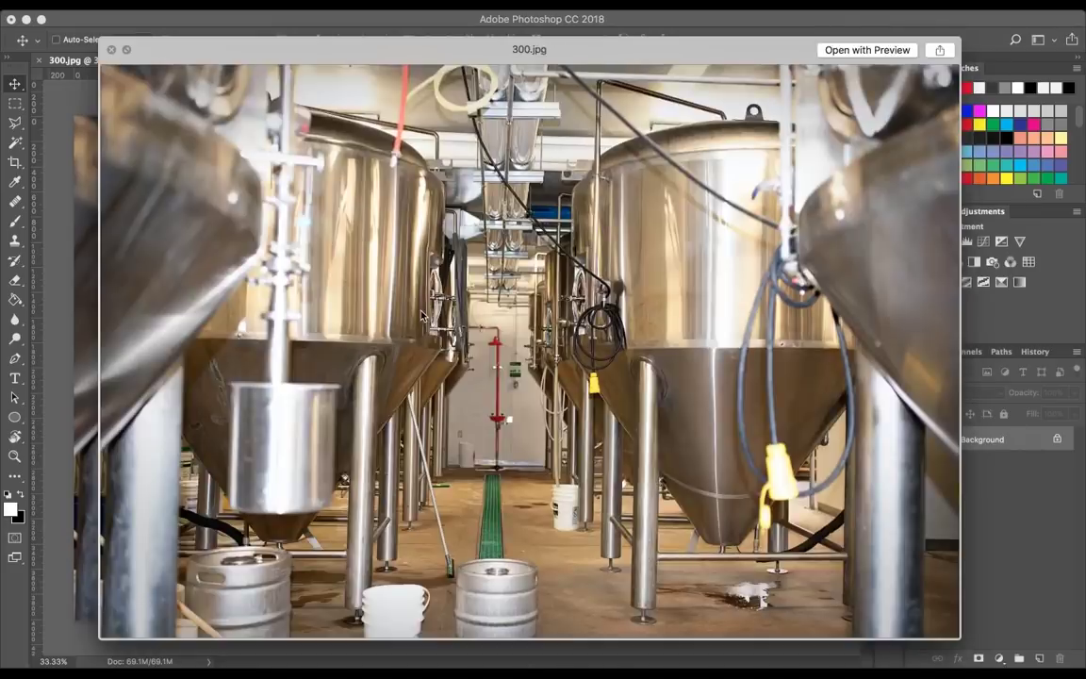
key("space")
left_click(422, 316)
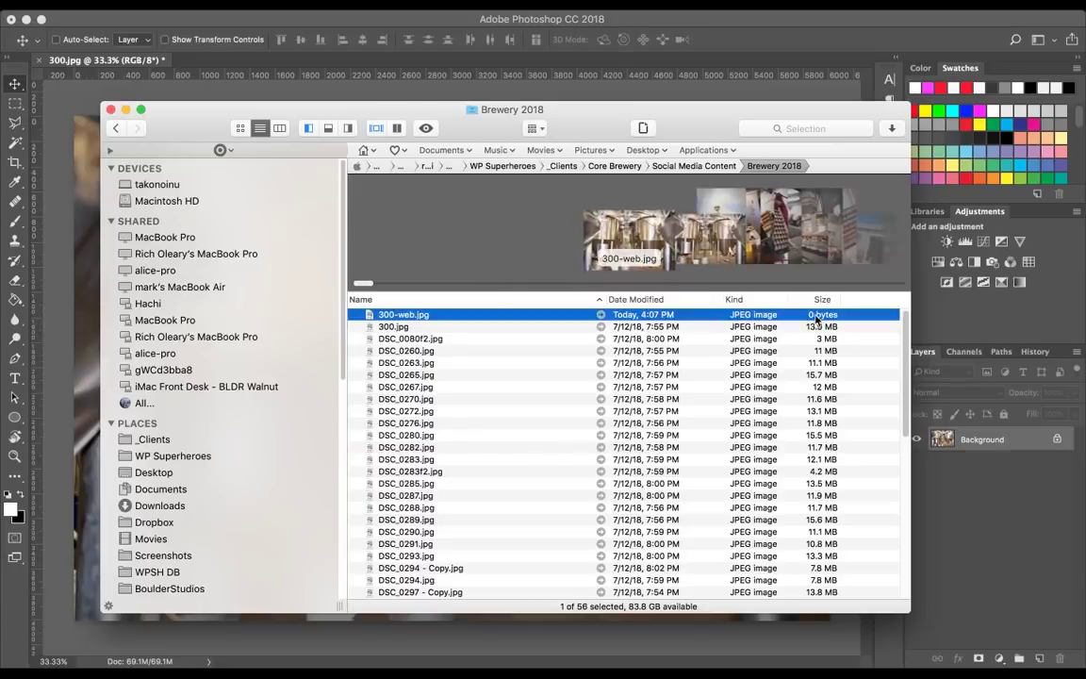
- Get Info on 300-web.jpg to confirm 149.5 KB at 2,000 x 1,335, then close it
right_click(468, 318)
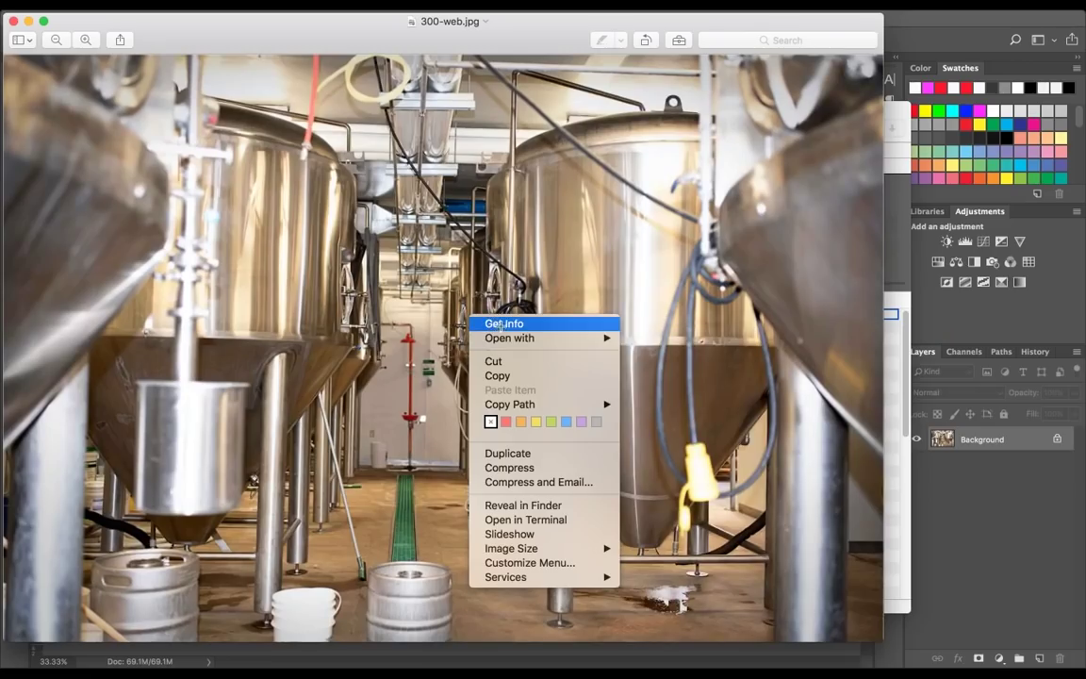
left_click(503, 323)
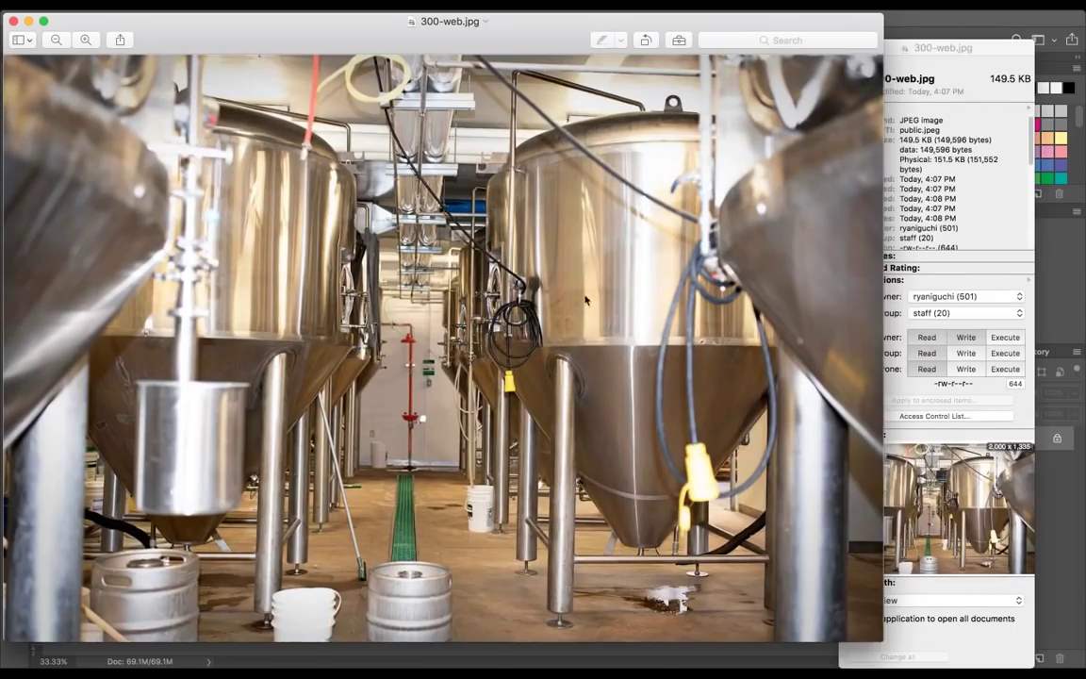
left_click_drag(919, 41, 470, 43)
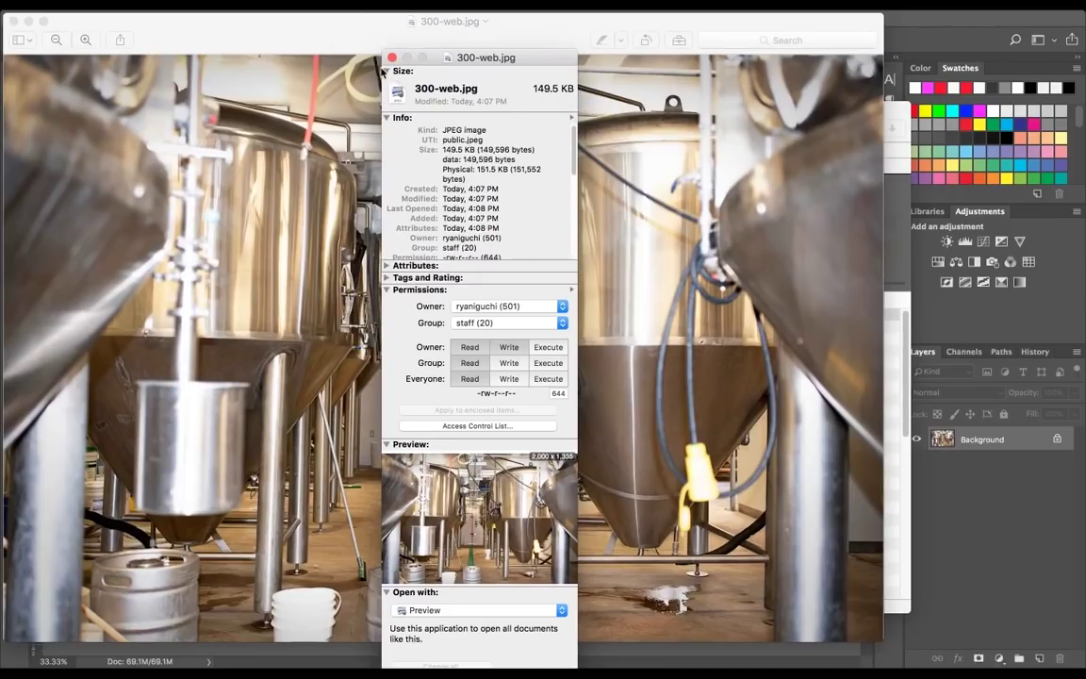
key("super+Tab")
key("super+Tab")
key("super+shift+Tab")
key("super+shift+Tab")
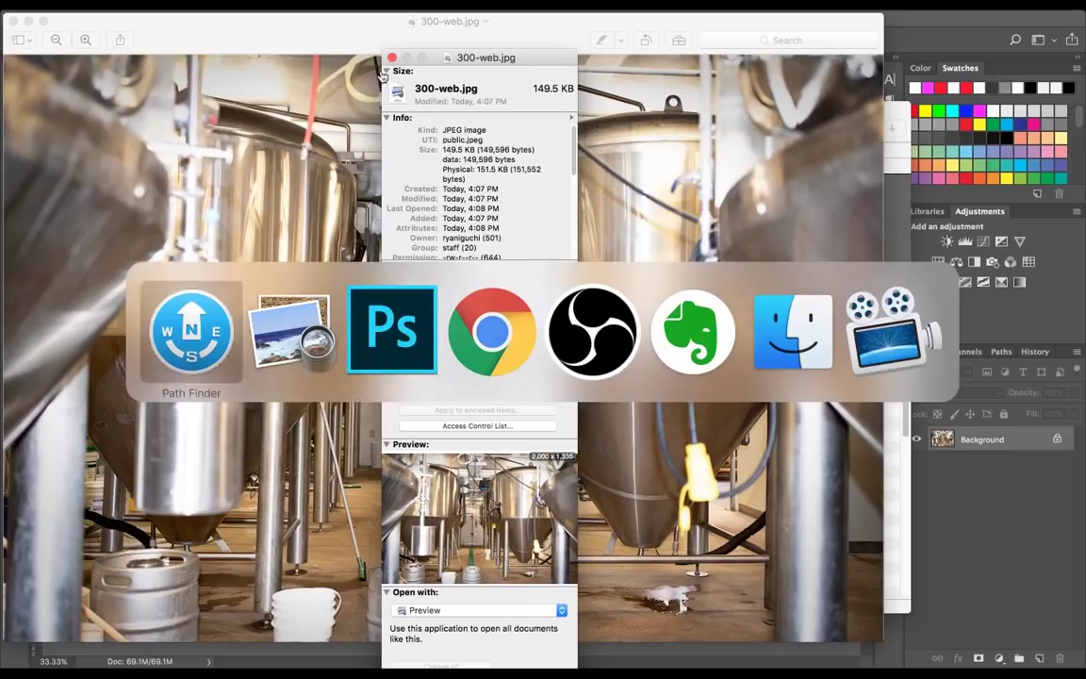
left_click(391, 58)
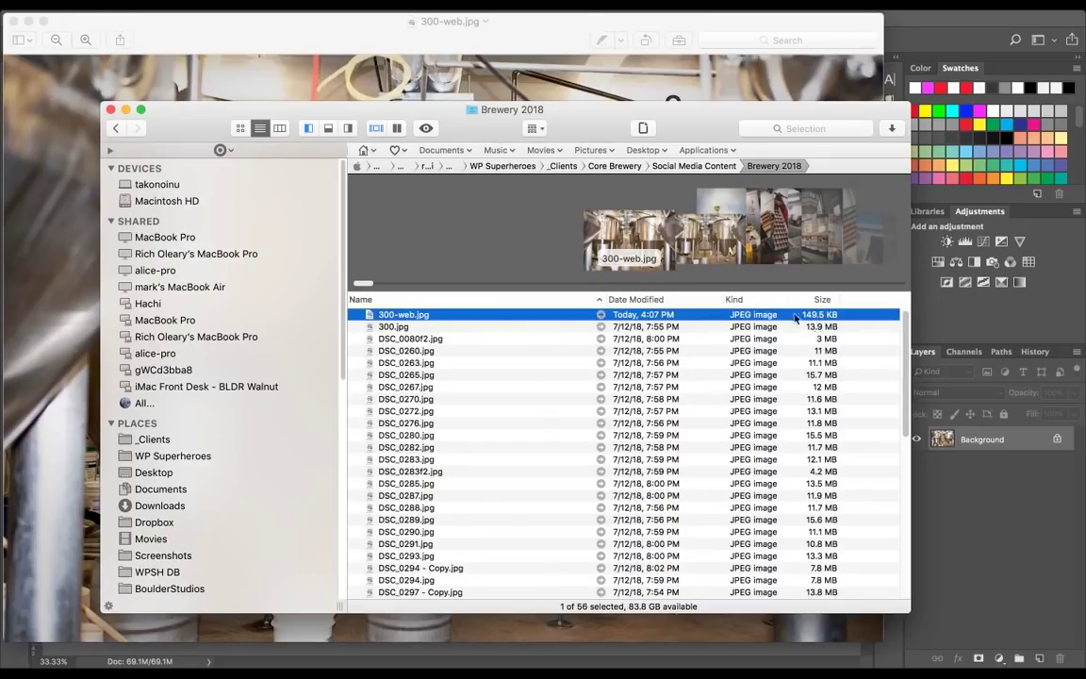
- Shrink the Preview window showing 300-web.jpg, zoom in slightly and centre it
left_click(436, 60)
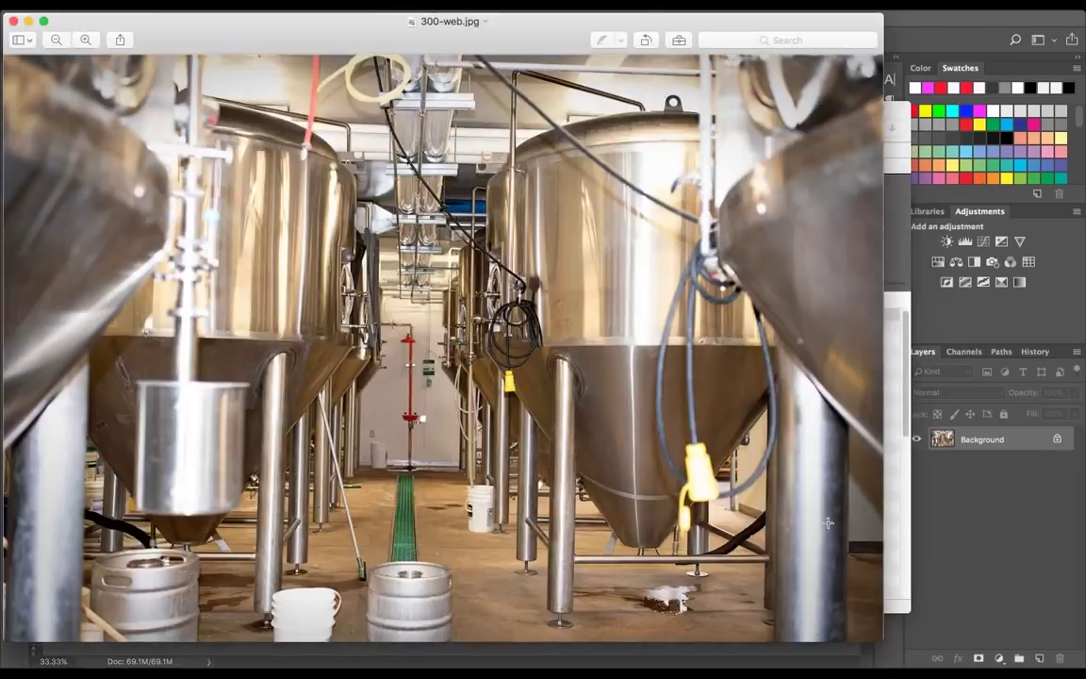
left_click_drag(793, 572, 491, 332)
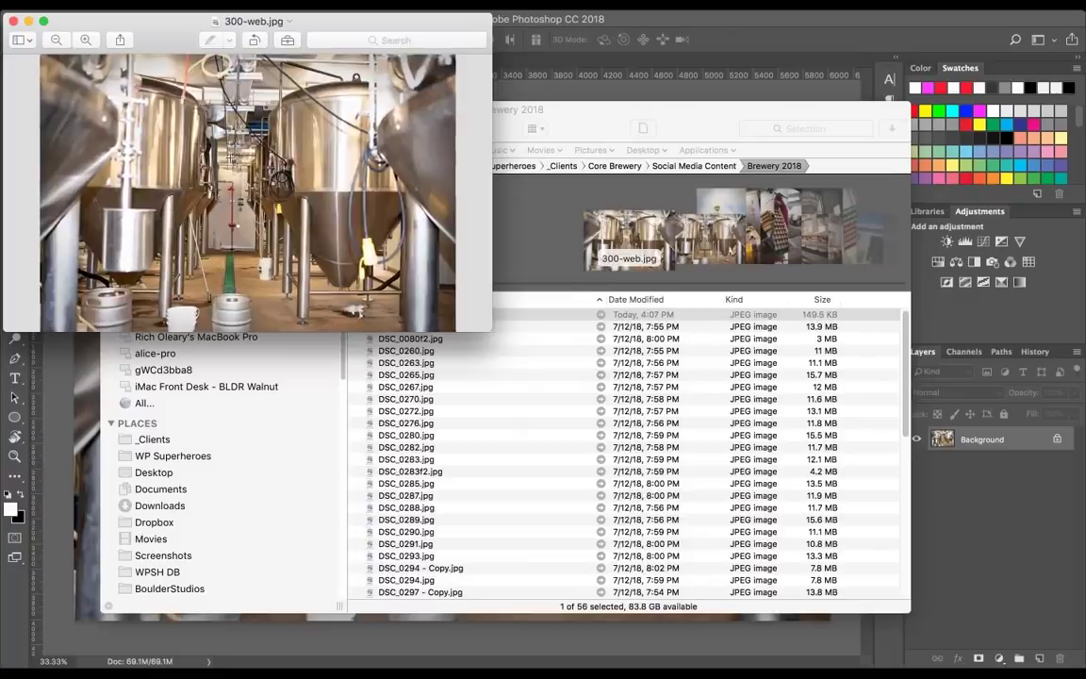
key("super+equal")
key("super+equal")
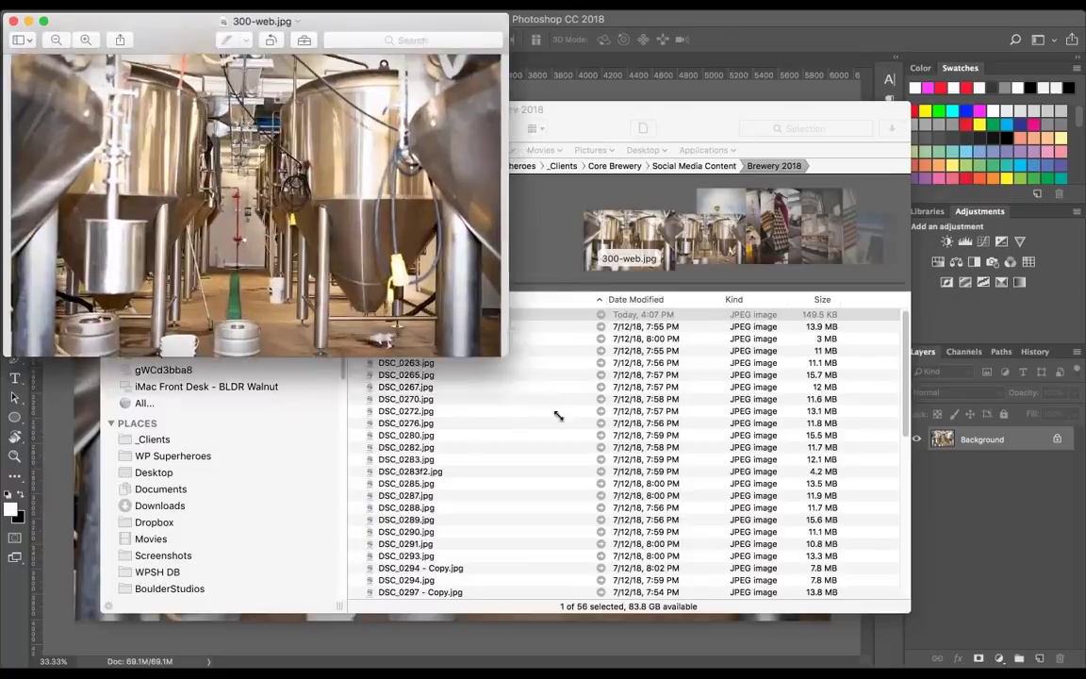
left_click_drag(205, 38, 460, 103)
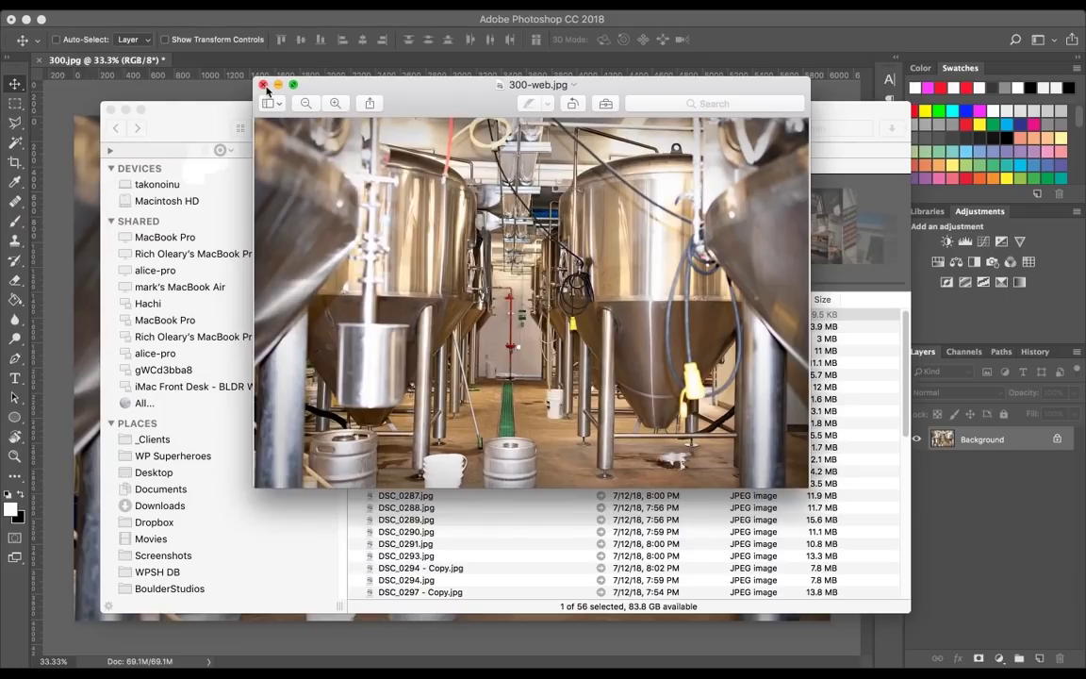
- Bring Path Finder's Brewery 2018 listing above Photoshop, showing 300-web.jpg at 149.5 KB
left_click(227, 90)
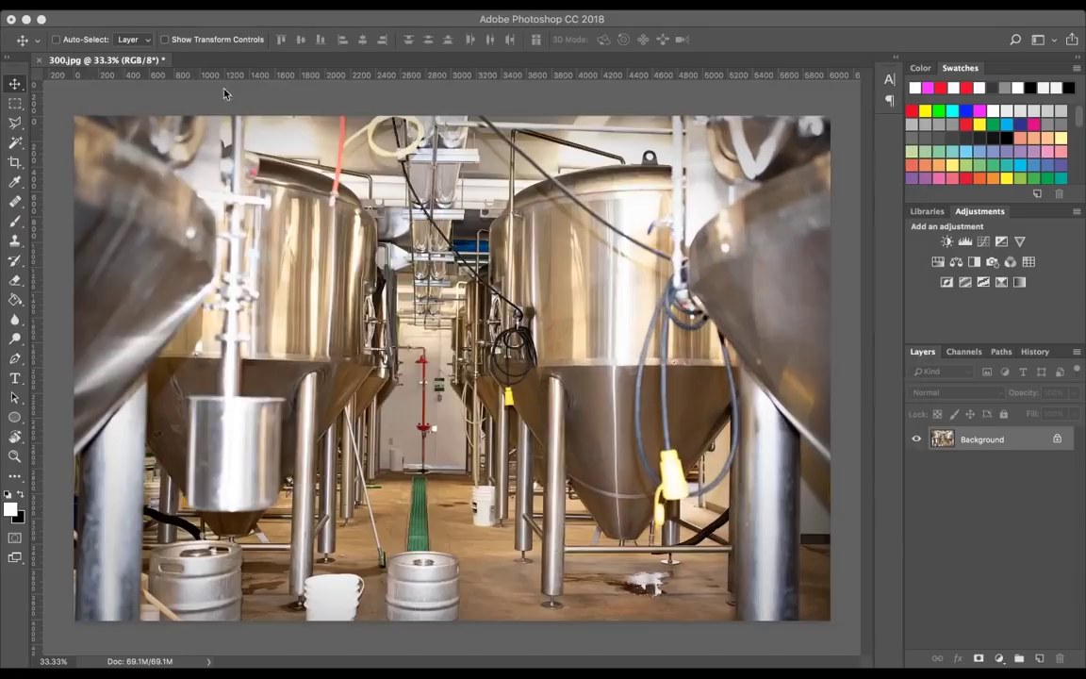
key("super+Tab")
key("super+Tab")
key("super+Tab")
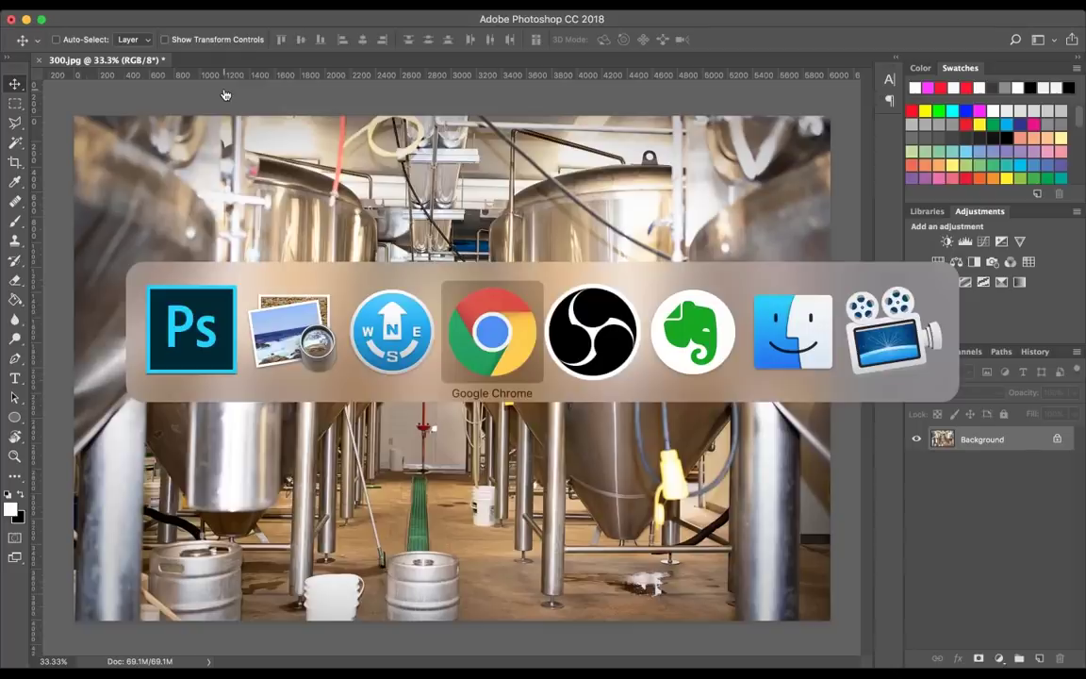
key("shift+super+Tab")
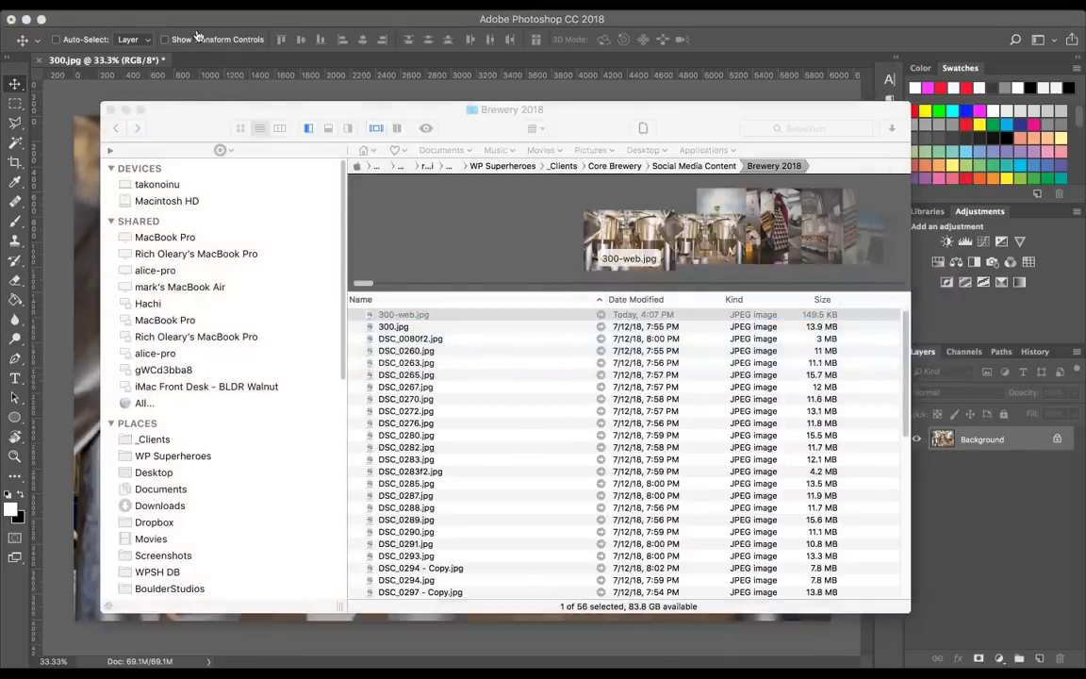